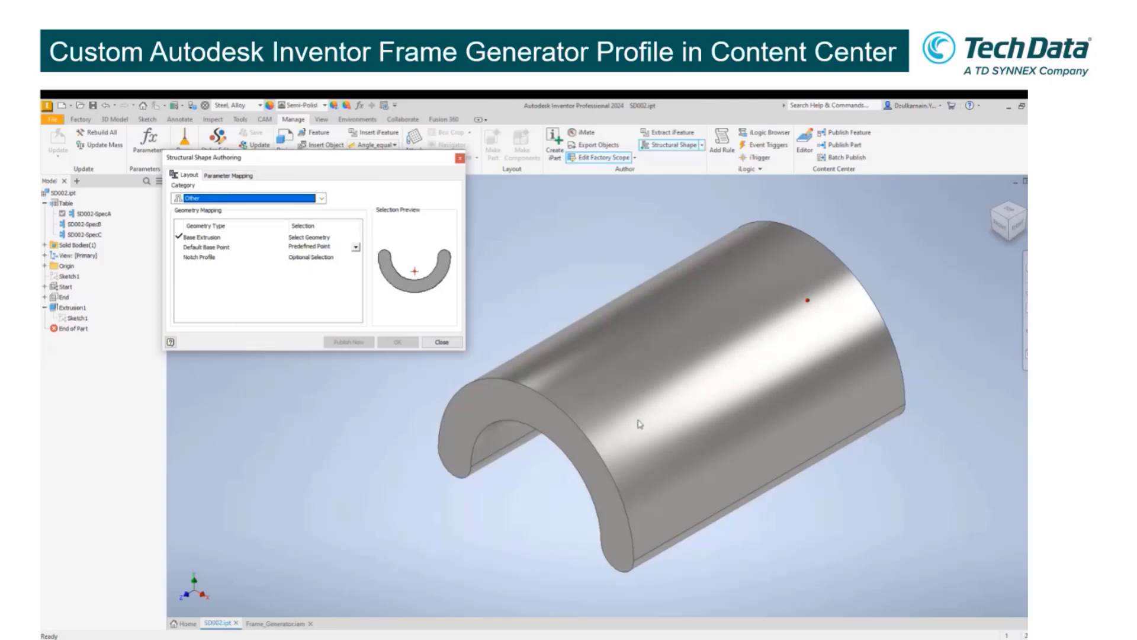
# Review the base extrusion, default base point and notch profile selections, leaving the default base point on Predefined Point.
pyautogui.click(326, 257)
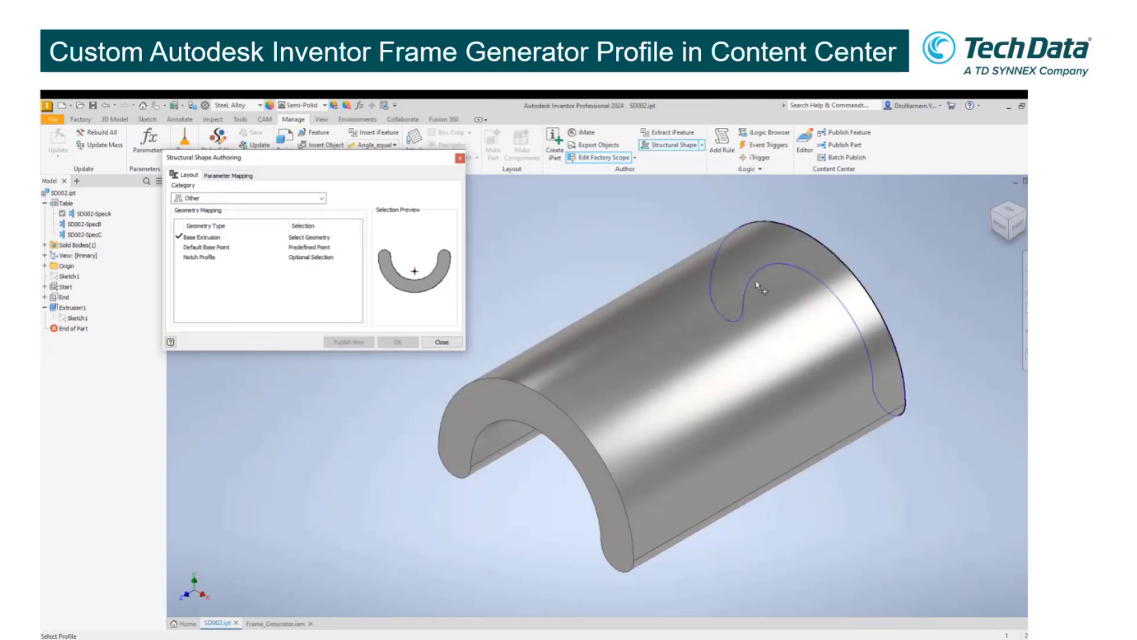
pyautogui.click(336, 247)
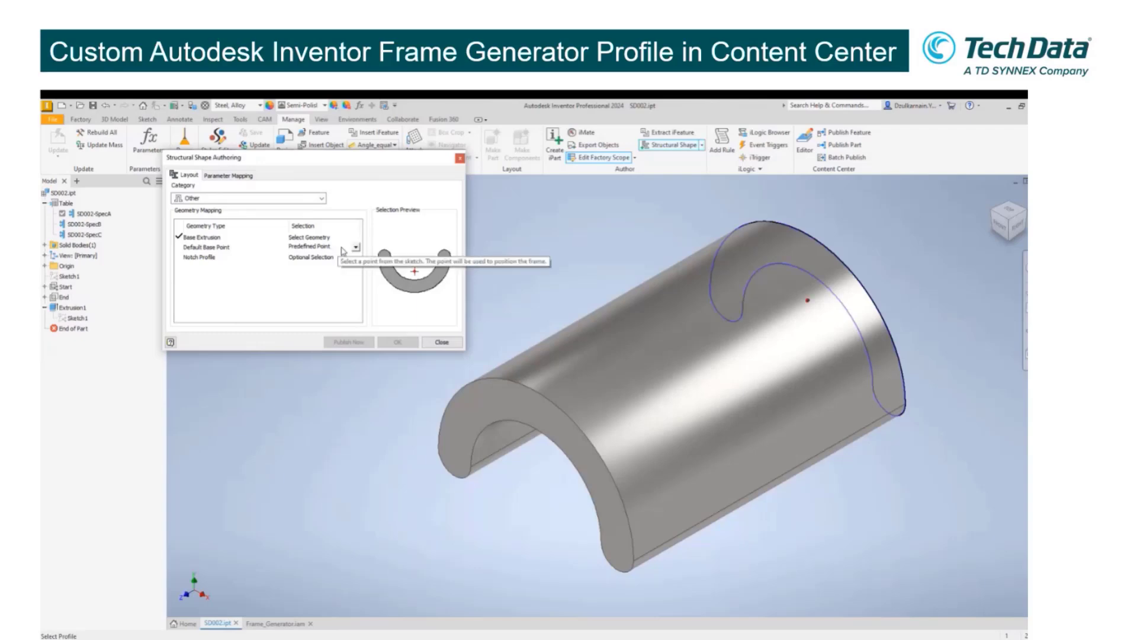
pyautogui.click(356, 248)
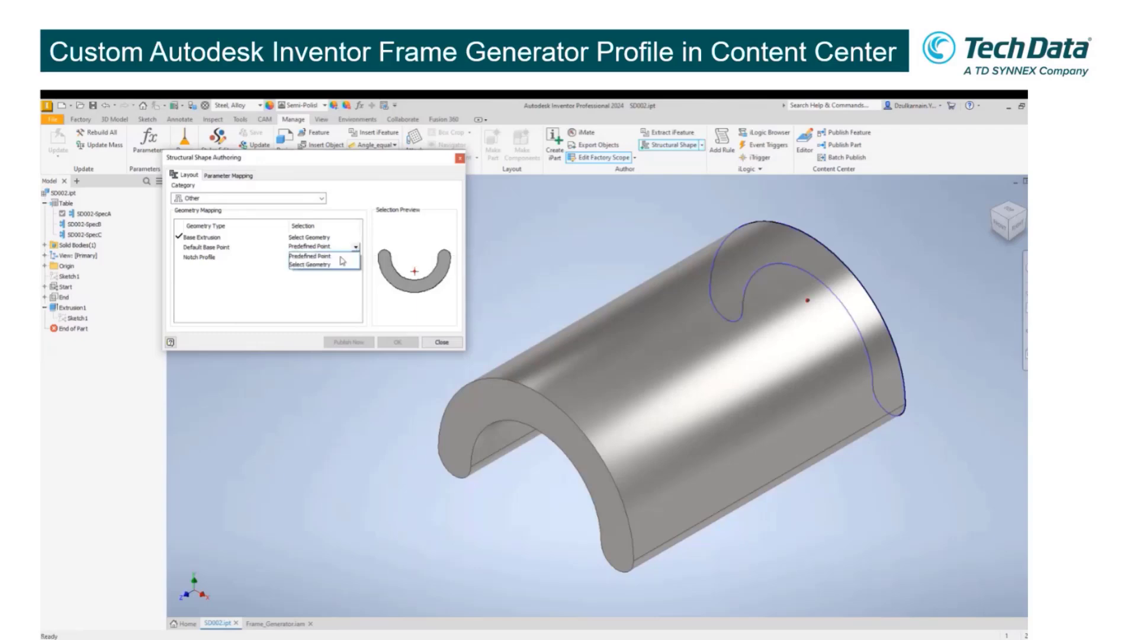
pyautogui.click(328, 289)
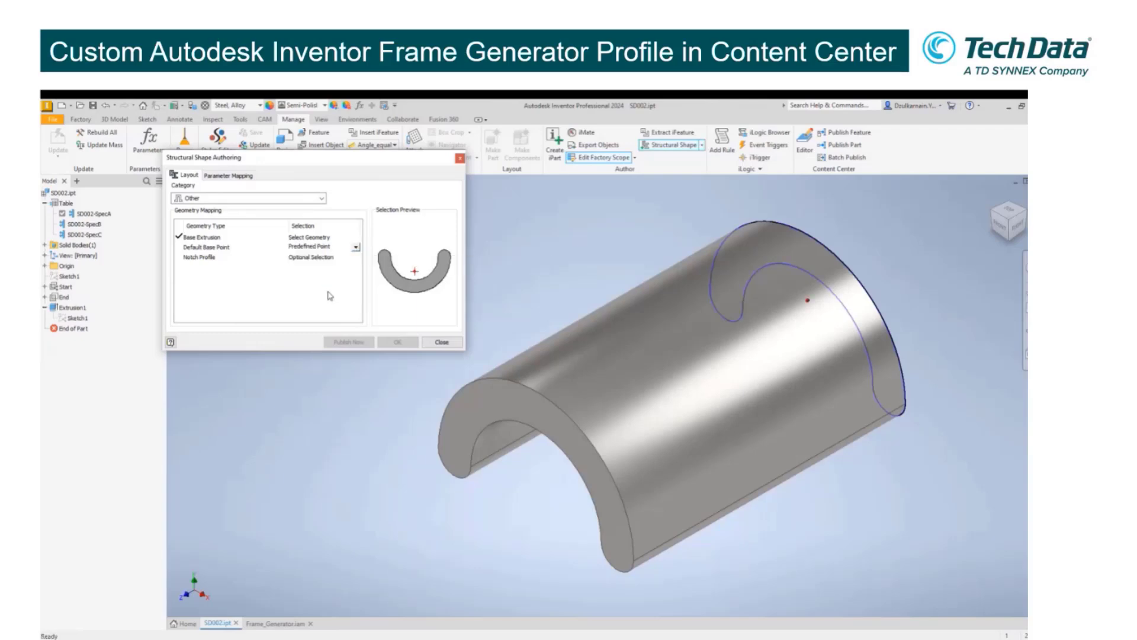
pyautogui.click(330, 239)
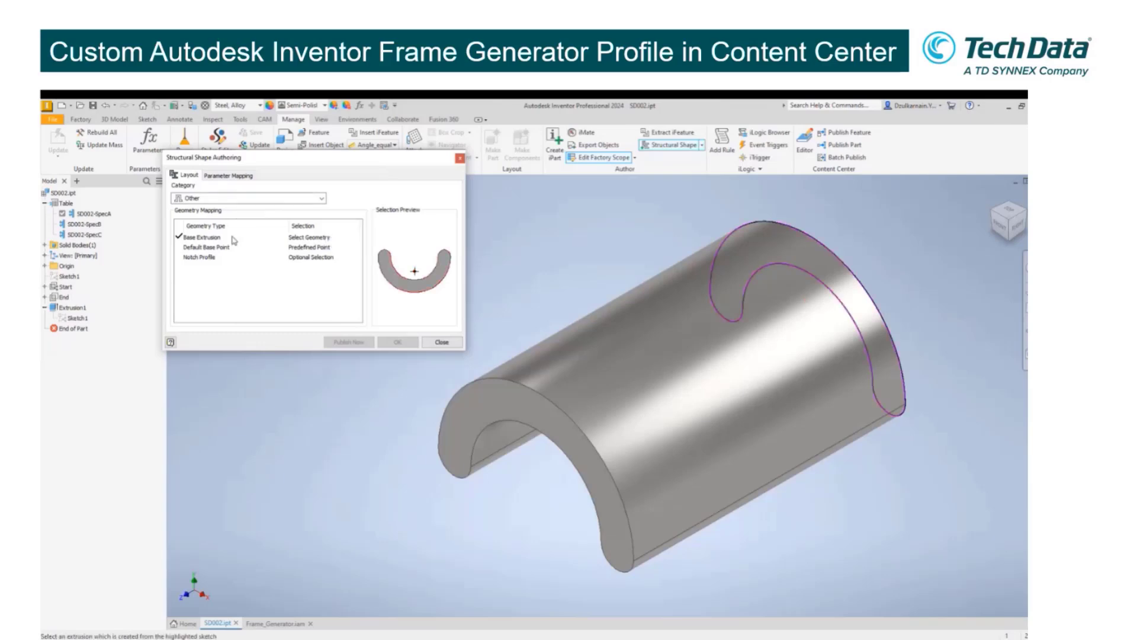
# Map the Base Length category parameter to the B_L table column and look over the remaining parameters.
pyautogui.click(230, 175)
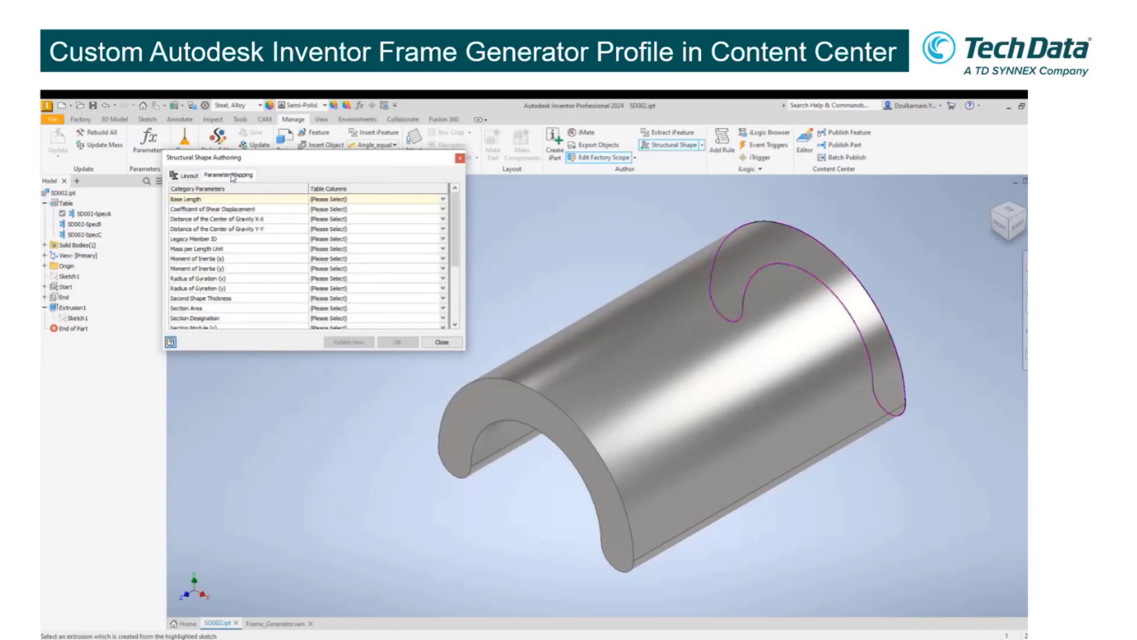
pyautogui.moveTo(258, 158); pyautogui.dragTo(240, 145)
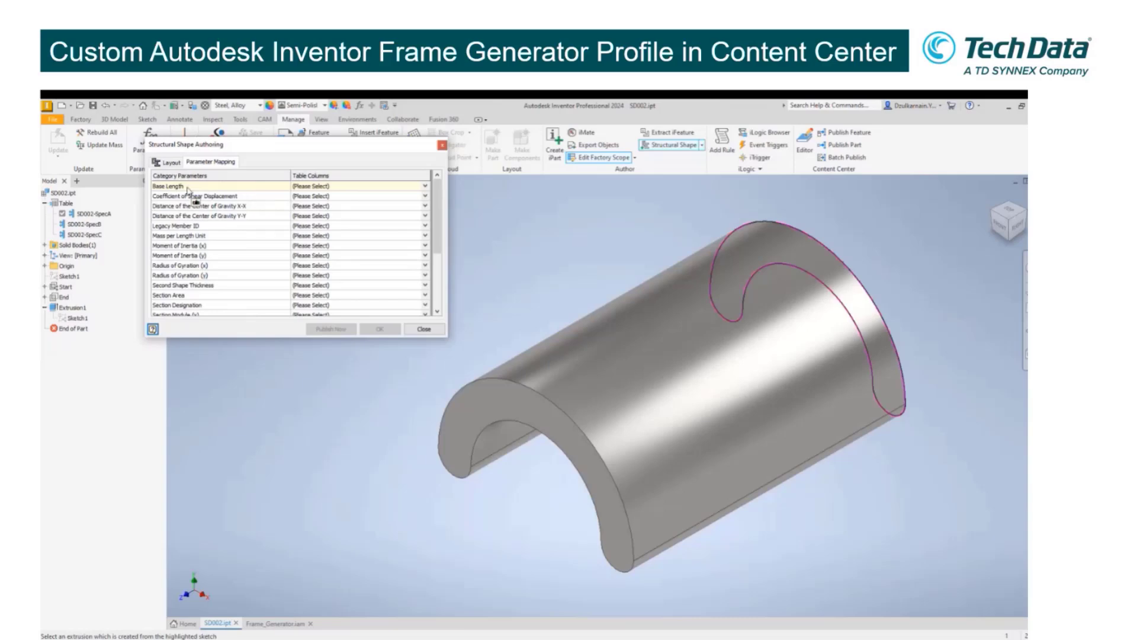
pyautogui.click(425, 188)
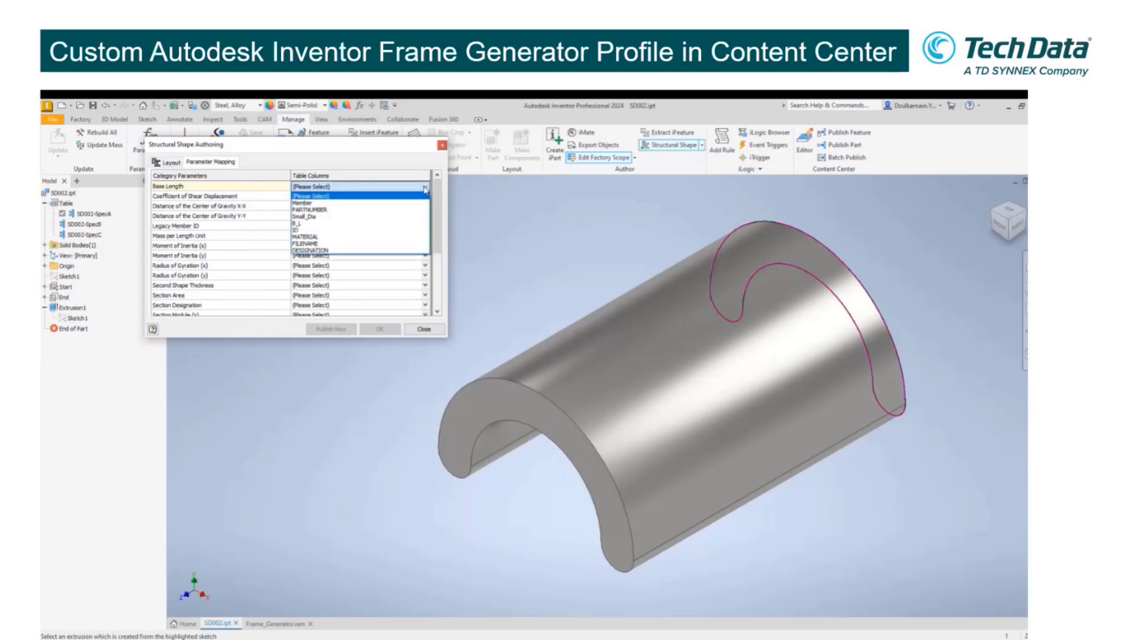
pyautogui.click(365, 224)
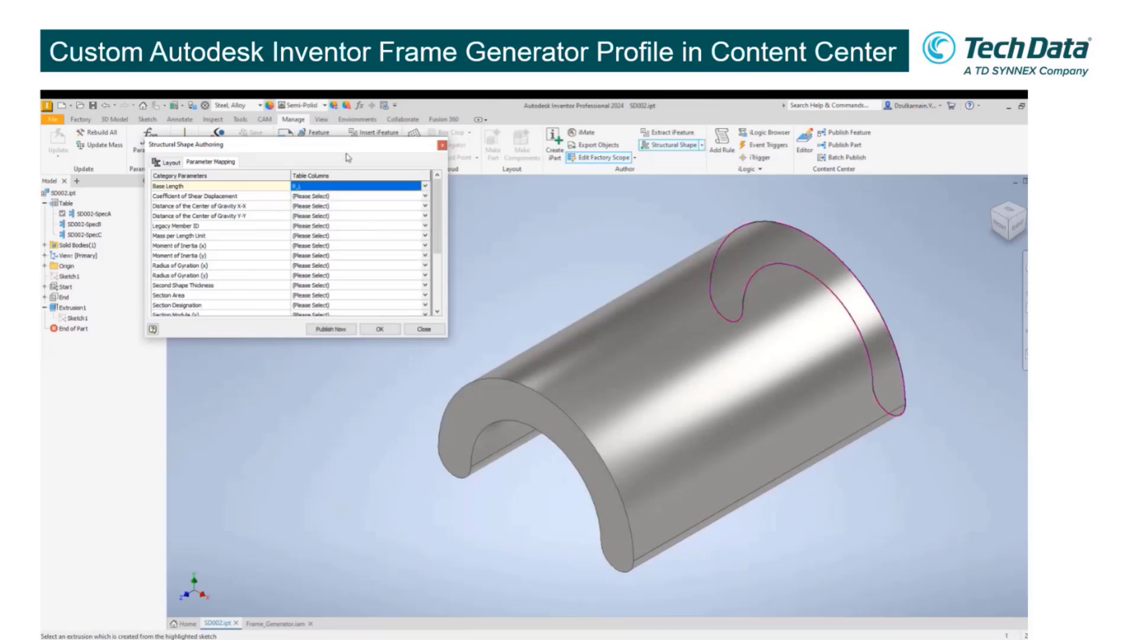
pyautogui.scroll(-1, 441, 231)
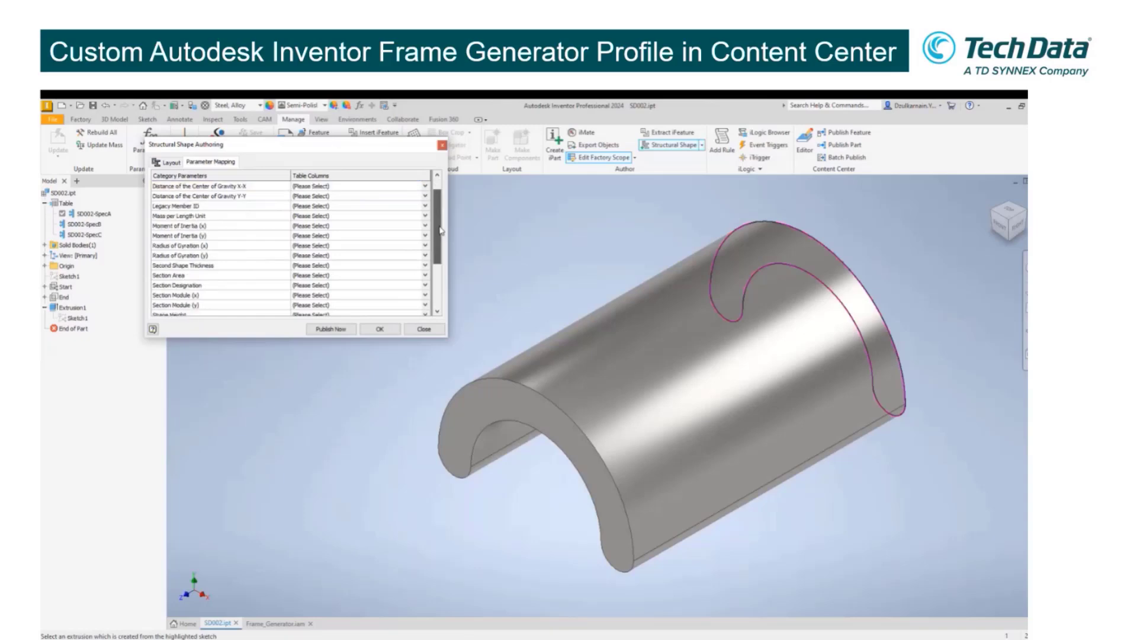
pyautogui.moveTo(442, 231); pyautogui.dragTo(441, 208)
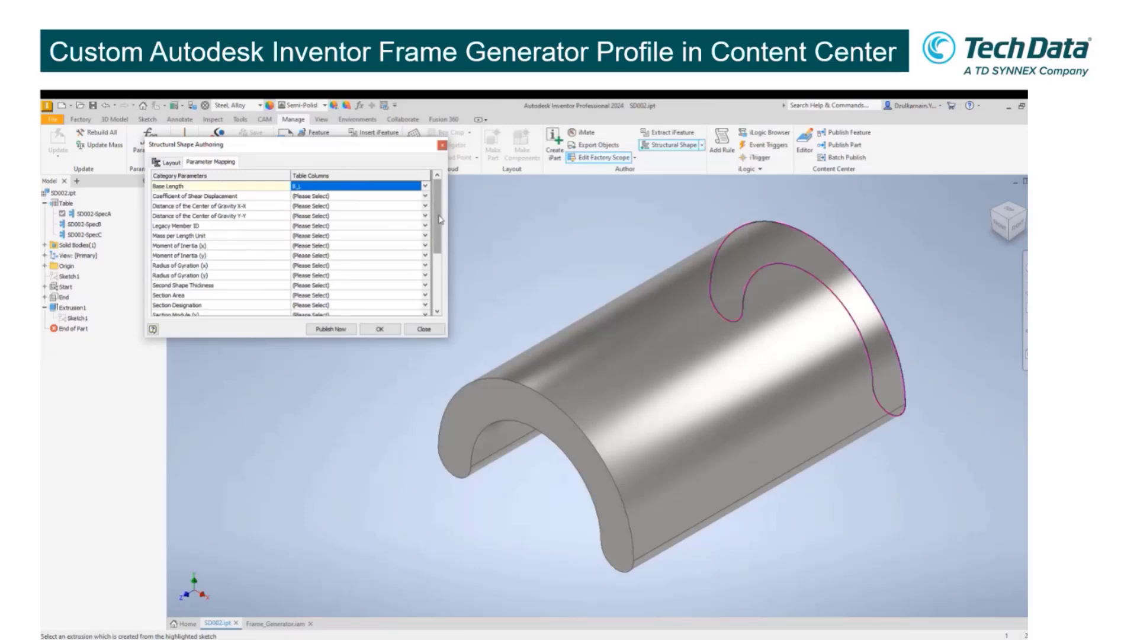
pyautogui.moveTo(440, 221)
pyautogui.mouseDown()
pyautogui.moveTo(438, 282)
pyautogui.moveTo(437, 233)
pyautogui.mouseUp()
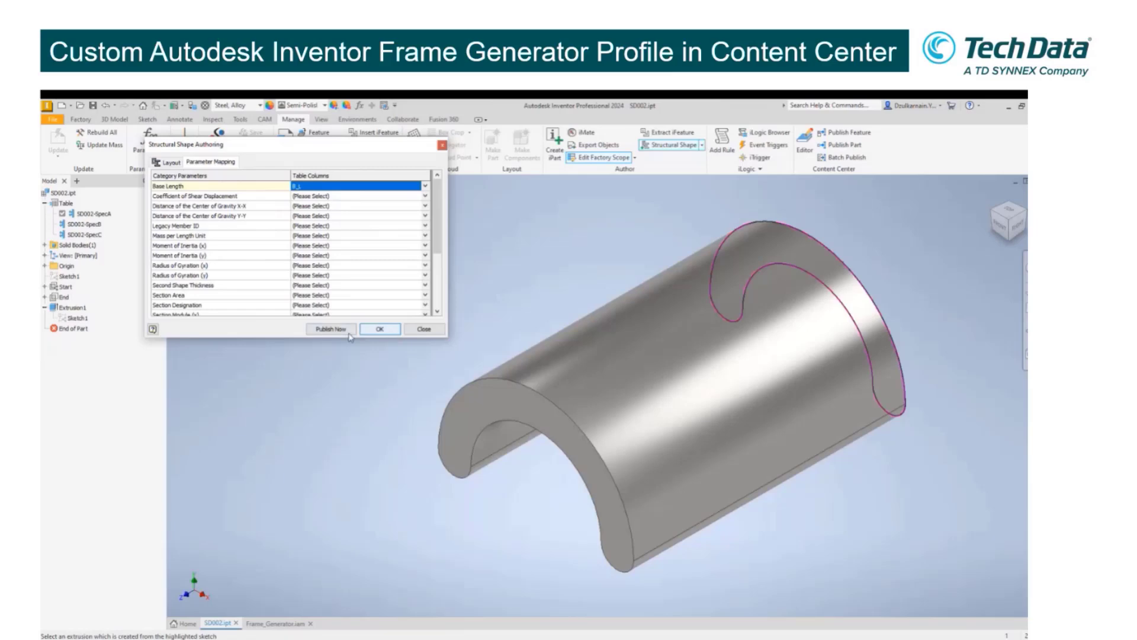
# Publish the authored structural shape now and accept the part modification notice.
pyautogui.click(374, 330)
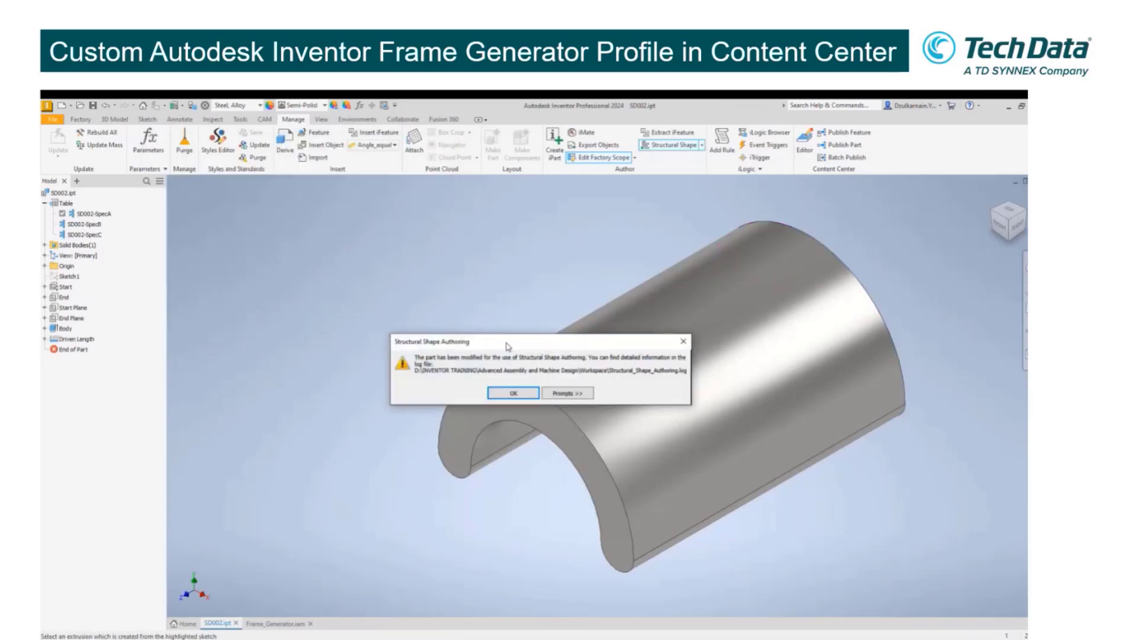
pyautogui.moveTo(509, 342); pyautogui.dragTo(412, 258)
pyautogui.click(415, 309)
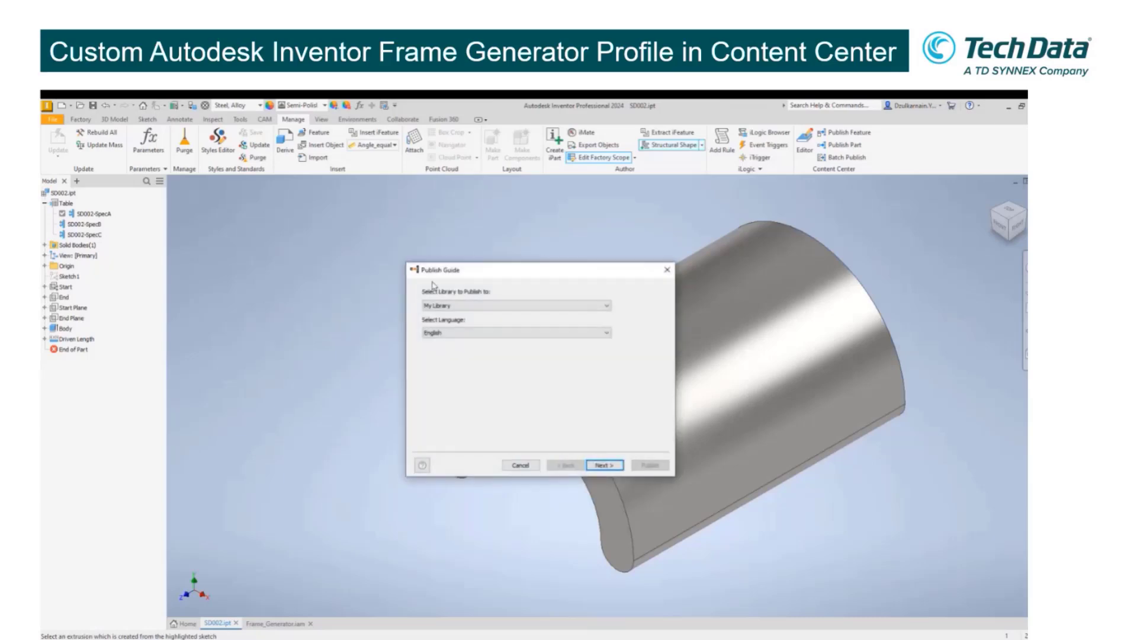
# Choose My Library as the library to publish to, with English as the language, and continue.
pyautogui.moveTo(443, 271); pyautogui.dragTo(251, 213)
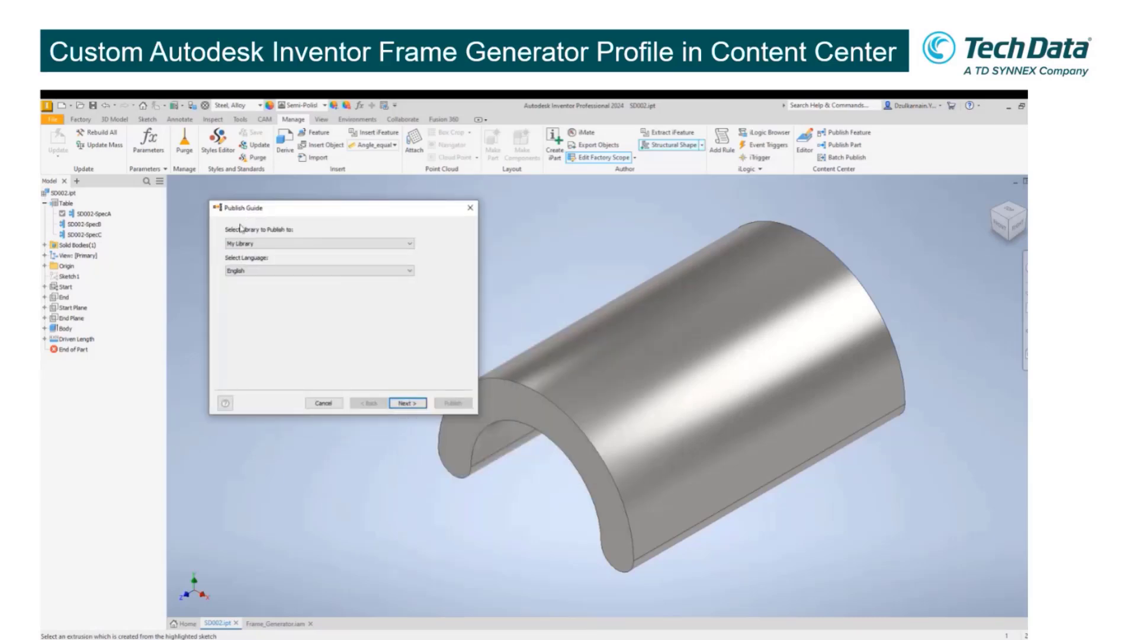
pyautogui.click(332, 244)
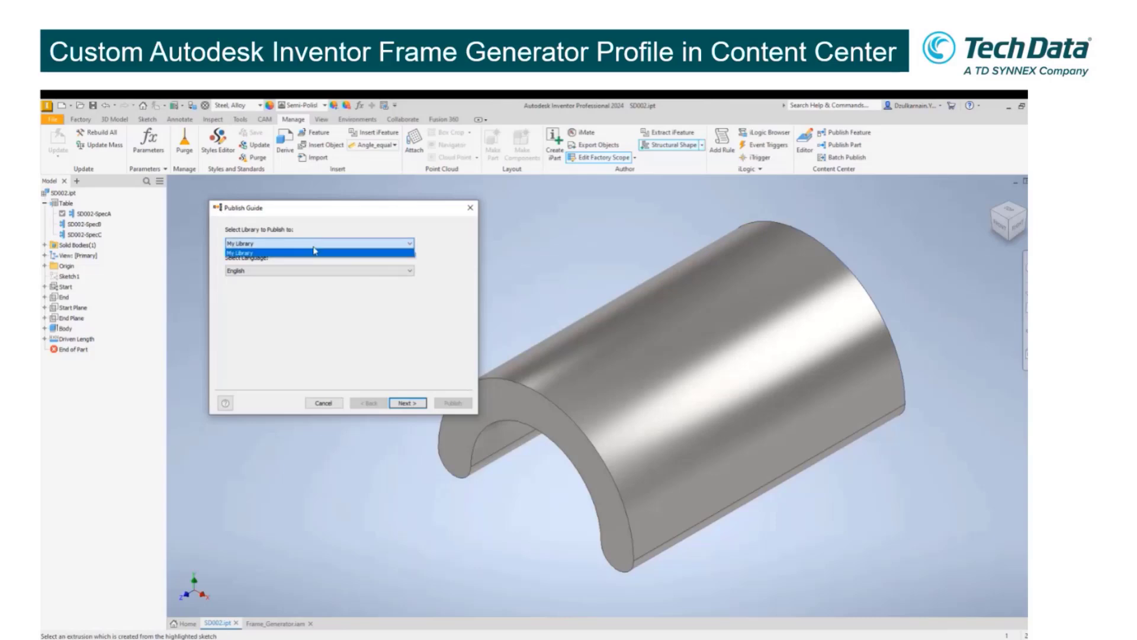
pyautogui.click(273, 248)
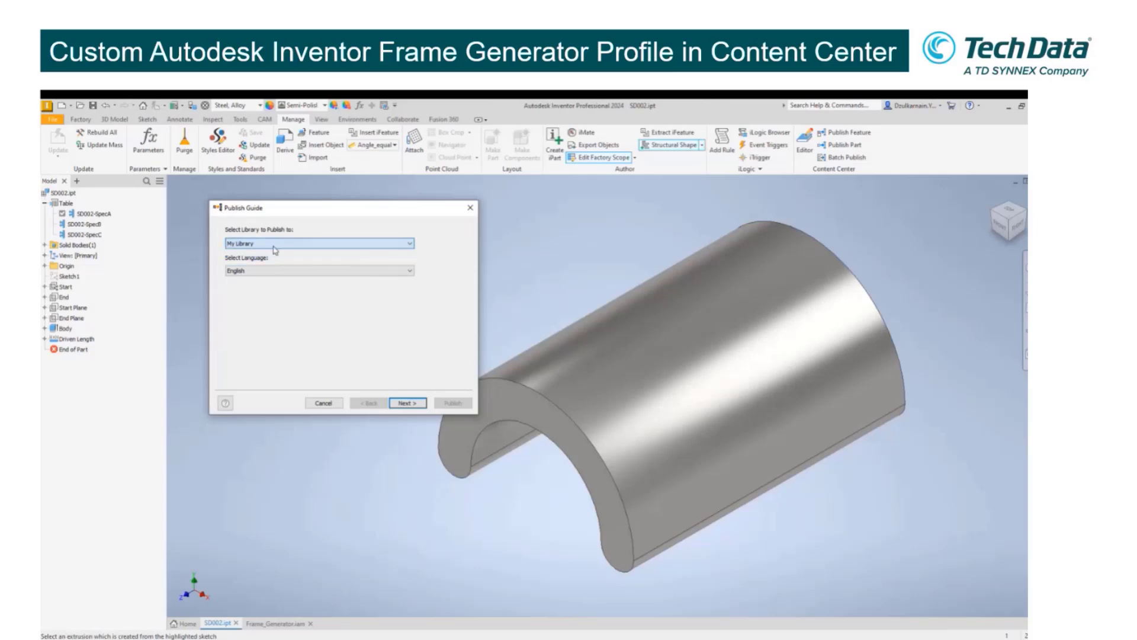
pyautogui.click(273, 247)
pyautogui.click(271, 245)
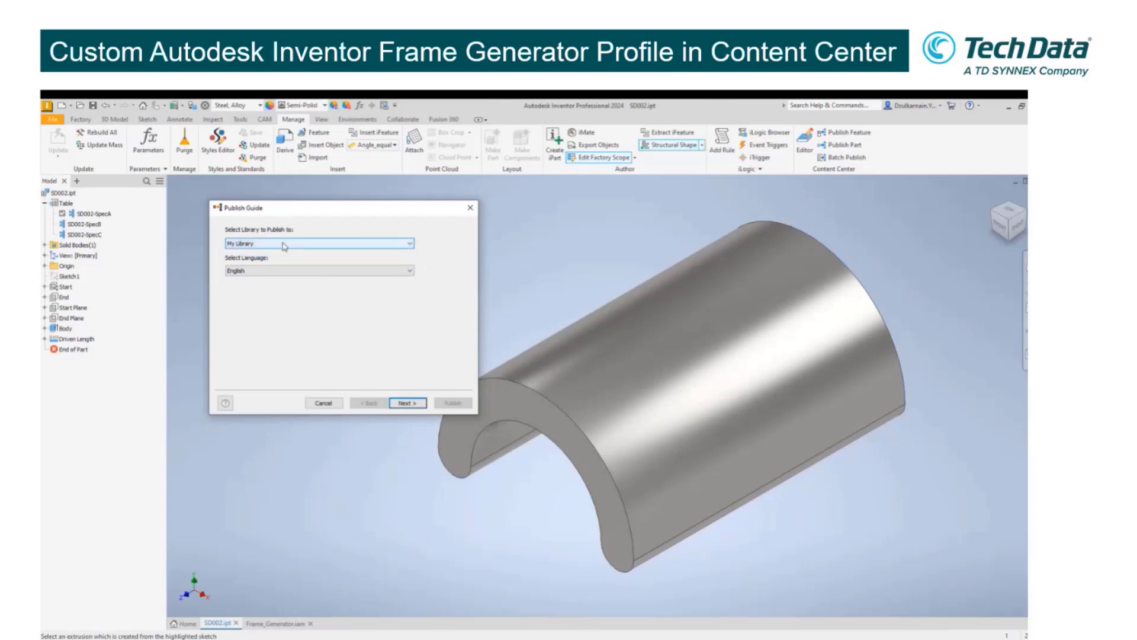
pyautogui.click(285, 245)
pyautogui.click(284, 246)
pyautogui.click(283, 246)
pyautogui.click(283, 246)
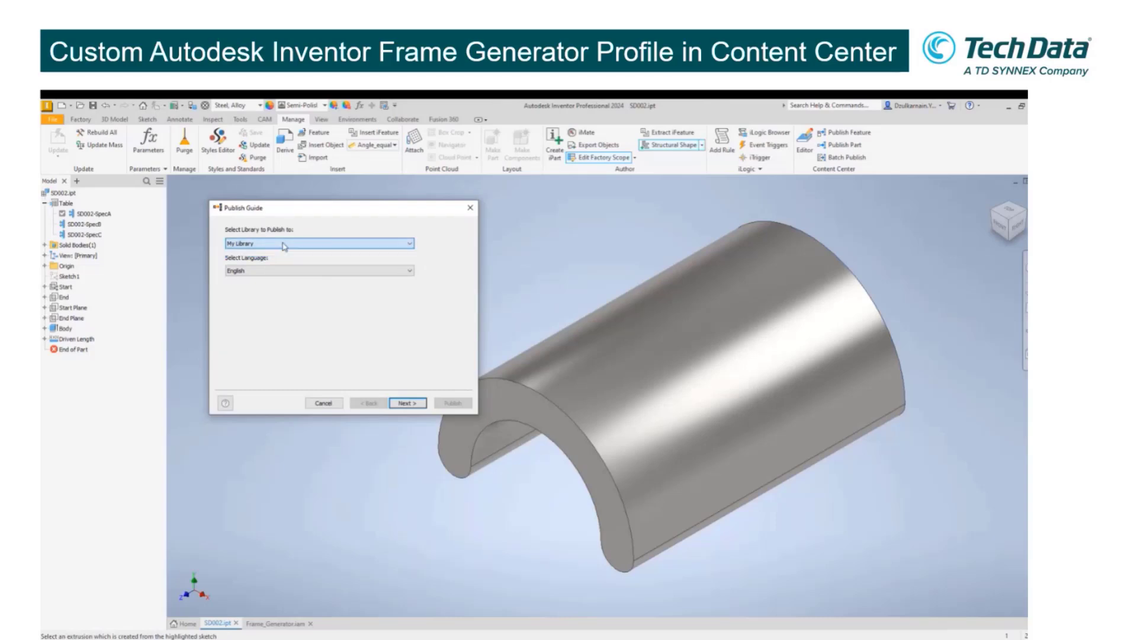
pyautogui.click(284, 247)
pyautogui.click(286, 247)
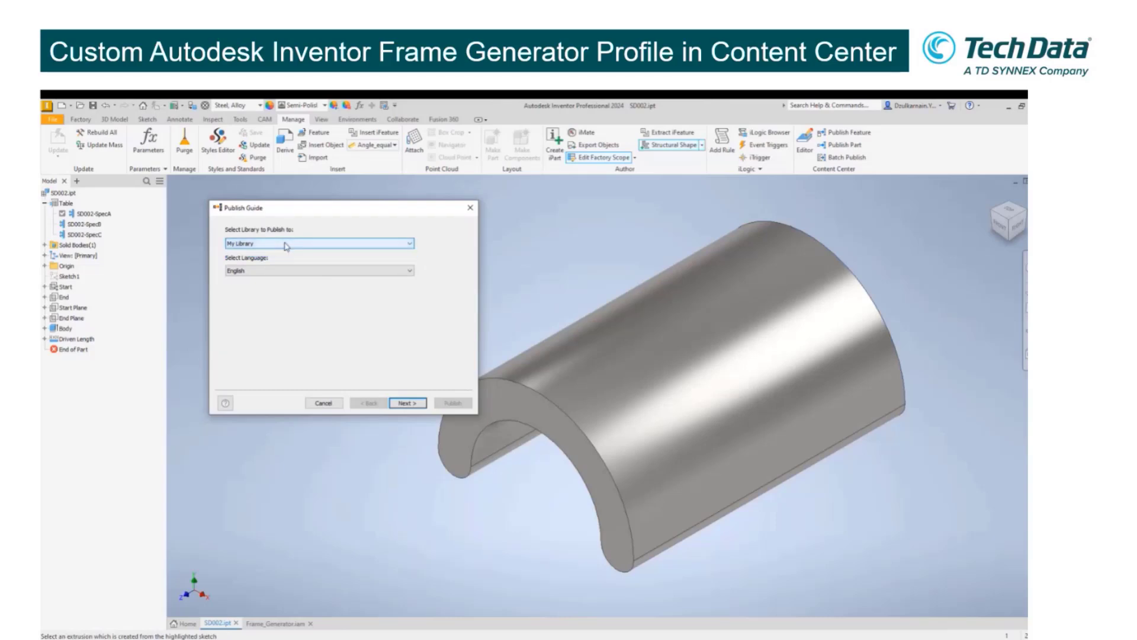
pyautogui.click(404, 403)
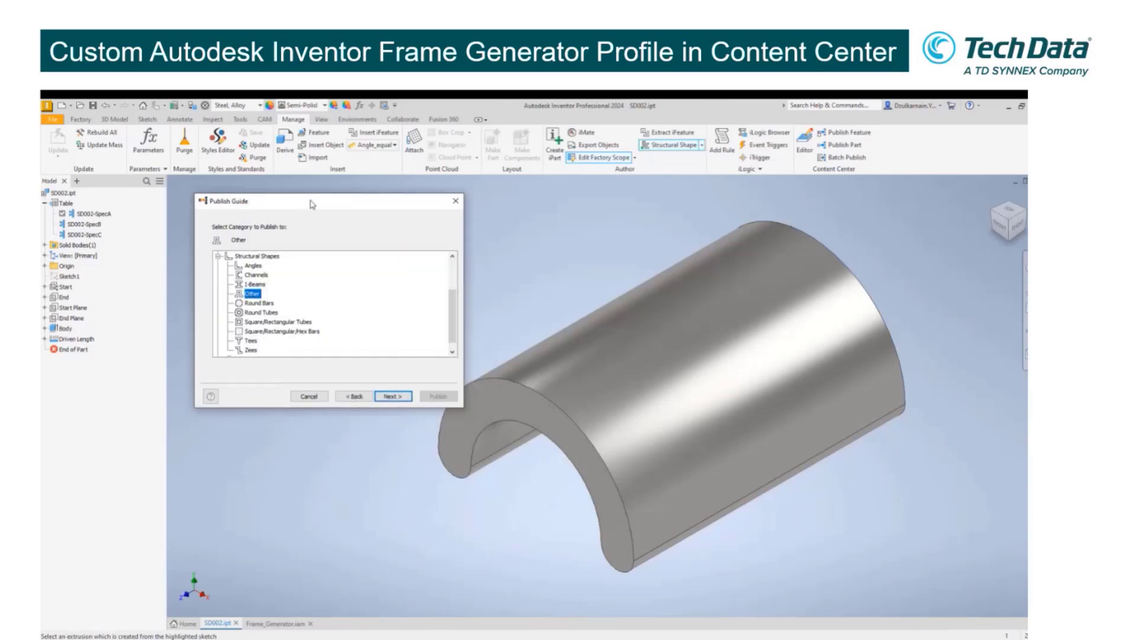
# Accept Other under Structural Shapes as the publishing category and keep Base Length mapped to B_L.
pyautogui.moveTo(327, 208); pyautogui.dragTo(290, 165)
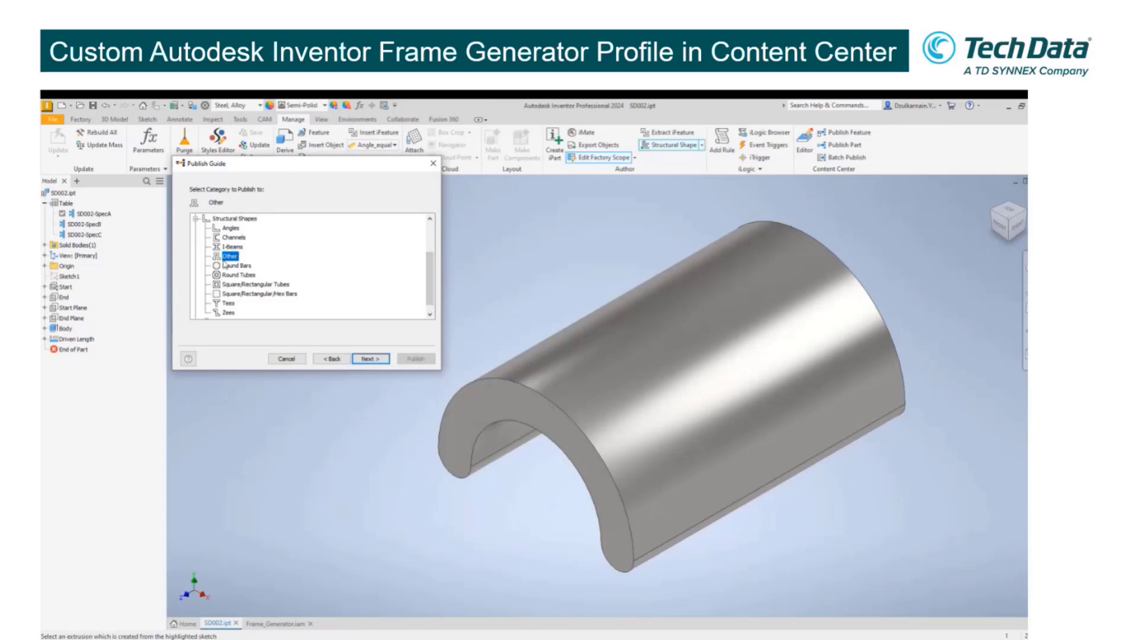
pyautogui.click(366, 359)
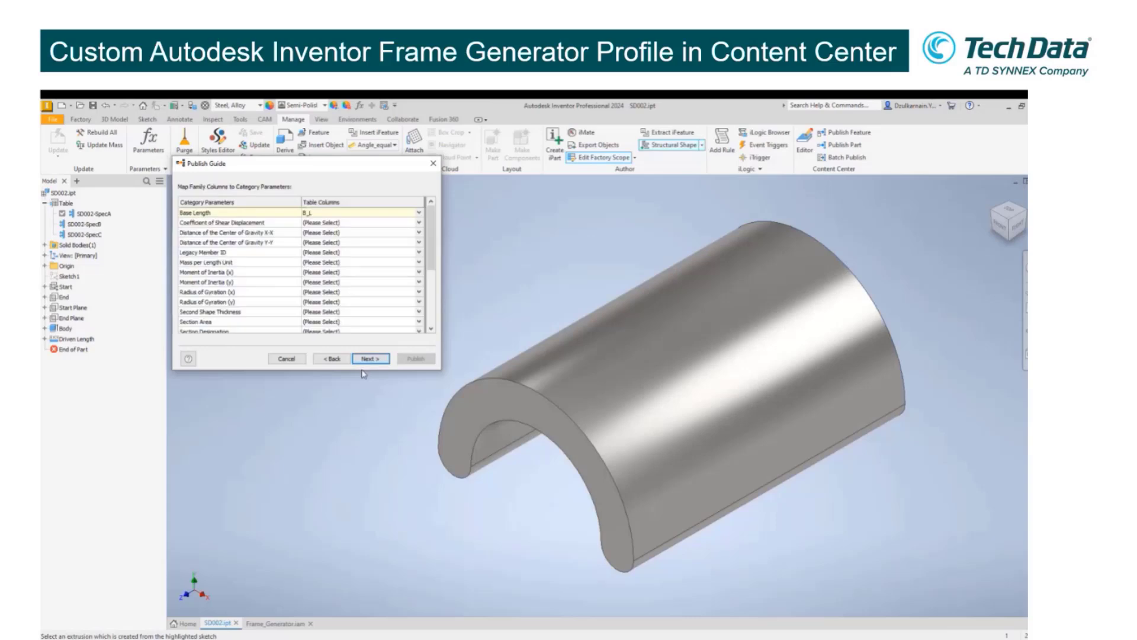
pyautogui.moveTo(291, 171); pyautogui.dragTo(286, 164)
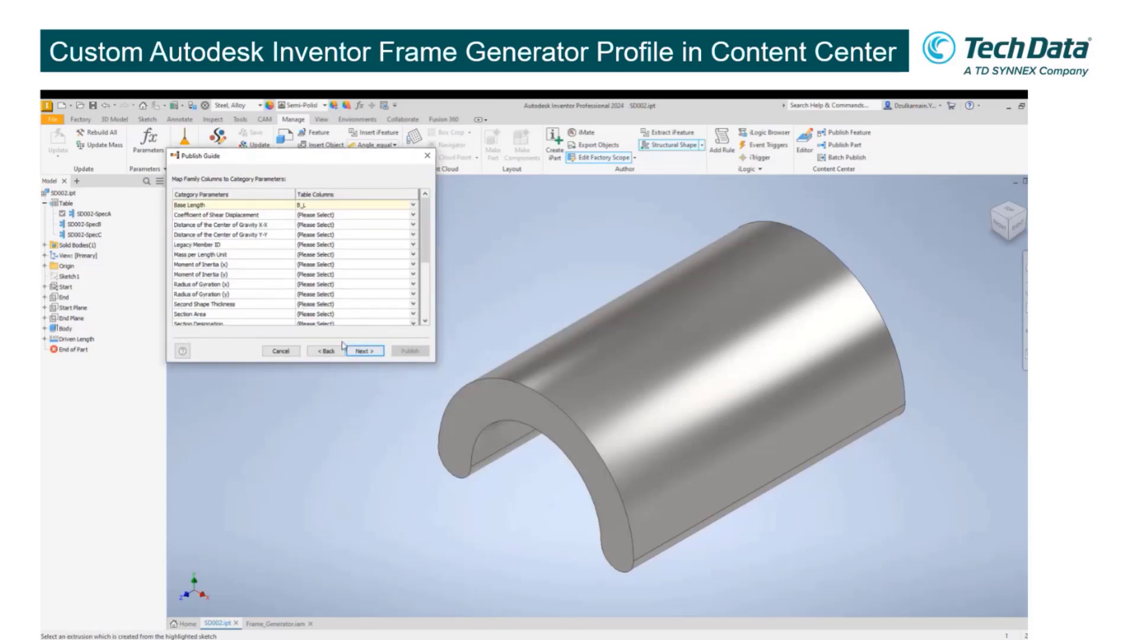
pyautogui.click(357, 351)
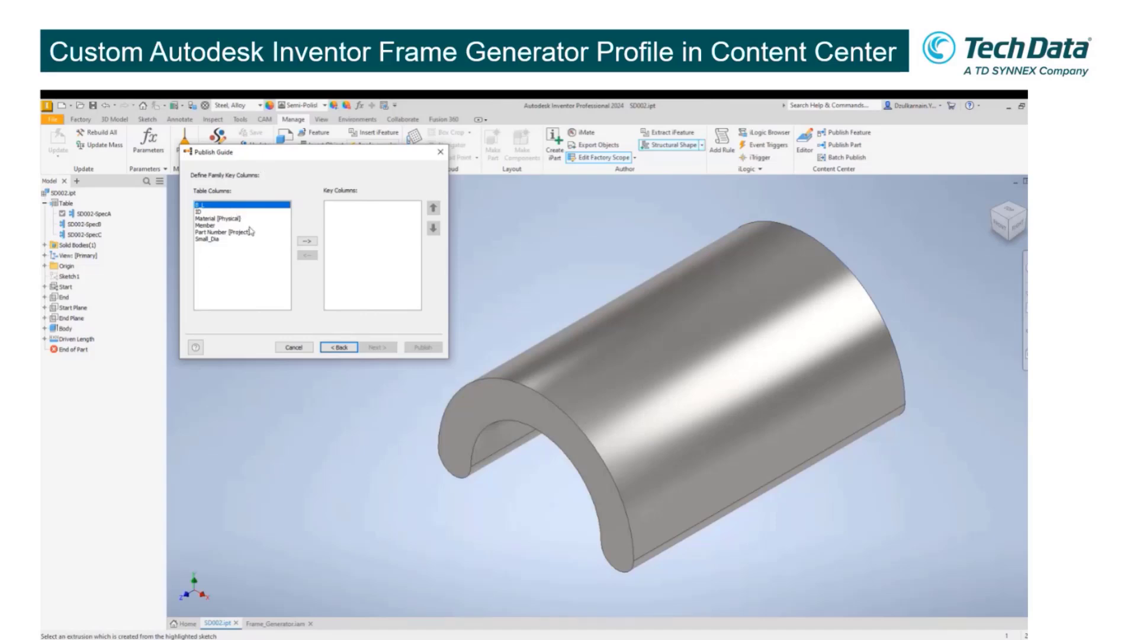
# Define B_L, ID, Part Number [Project], Small_Dia and Member as the family key columns and continue.
pyautogui.click(312, 244)
pyautogui.click(312, 244)
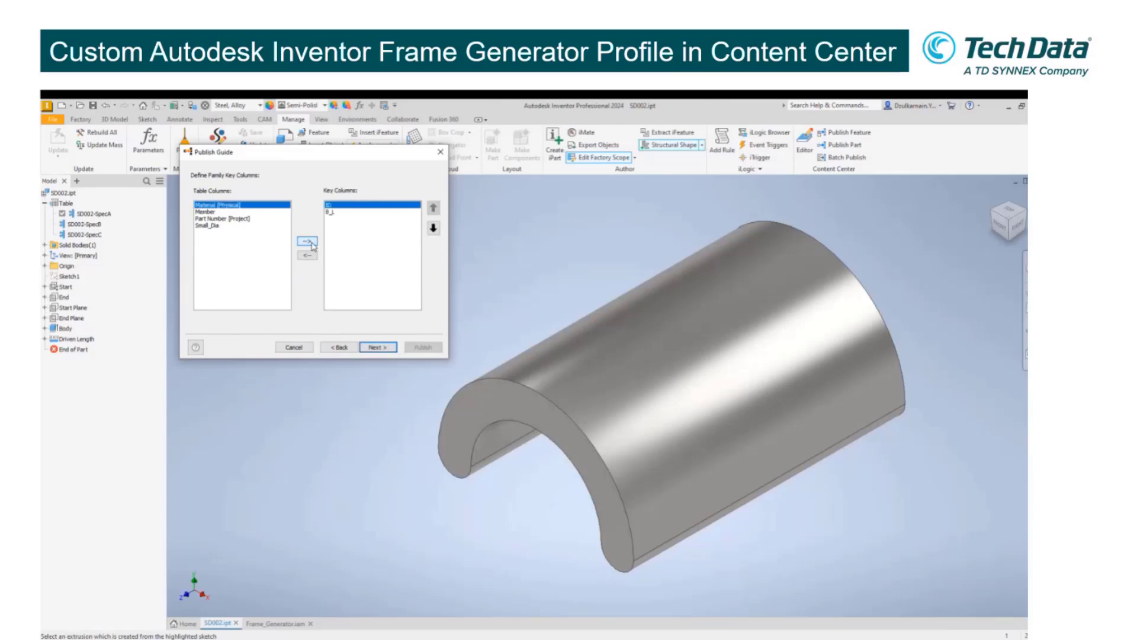
pyautogui.click(205, 212)
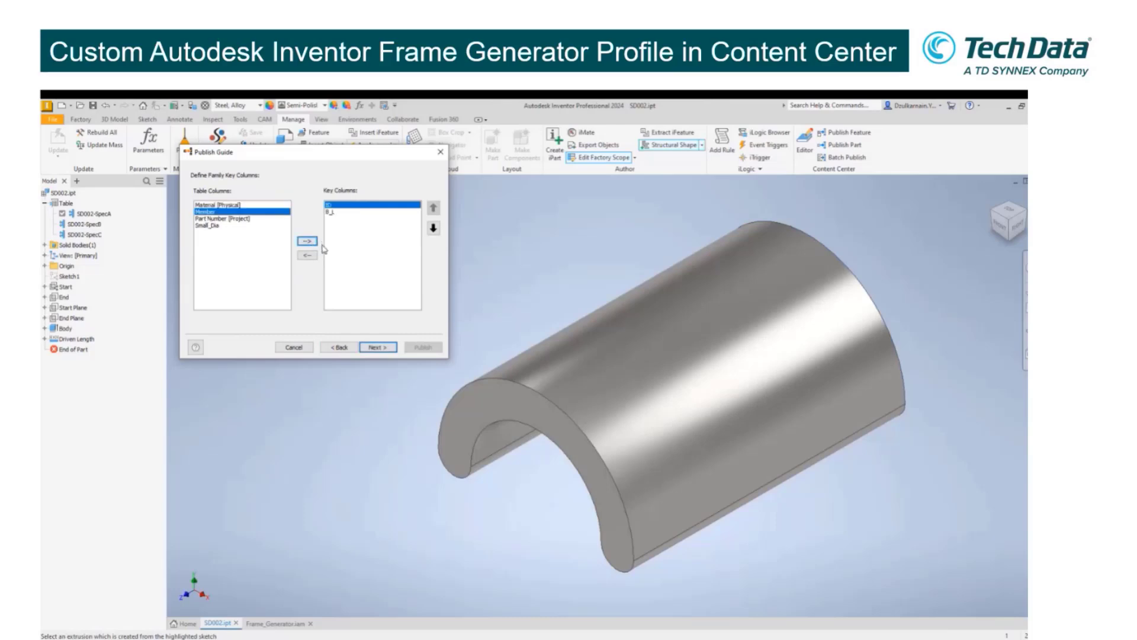
pyautogui.click(223, 218)
pyautogui.click(307, 241)
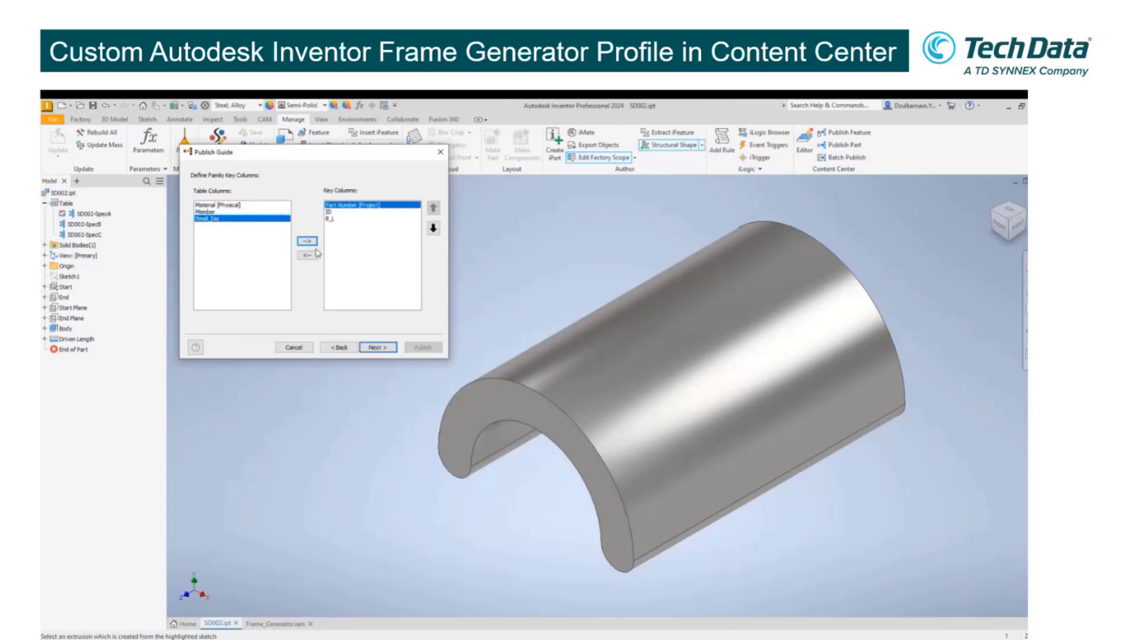
pyautogui.click(307, 241)
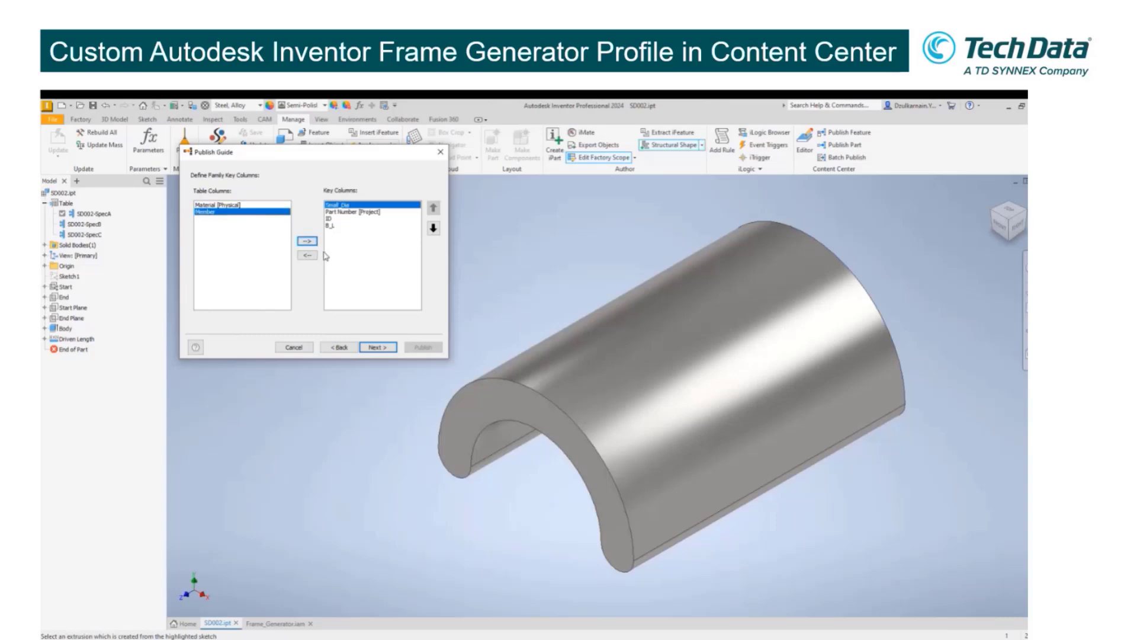
pyautogui.click(306, 241)
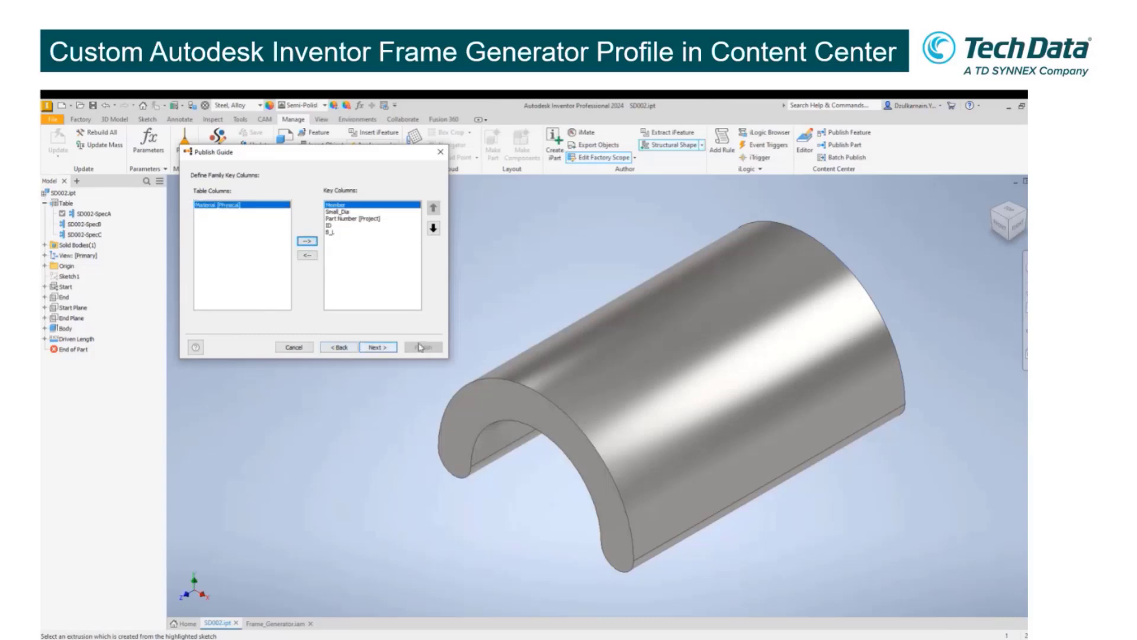
pyautogui.click(379, 347)
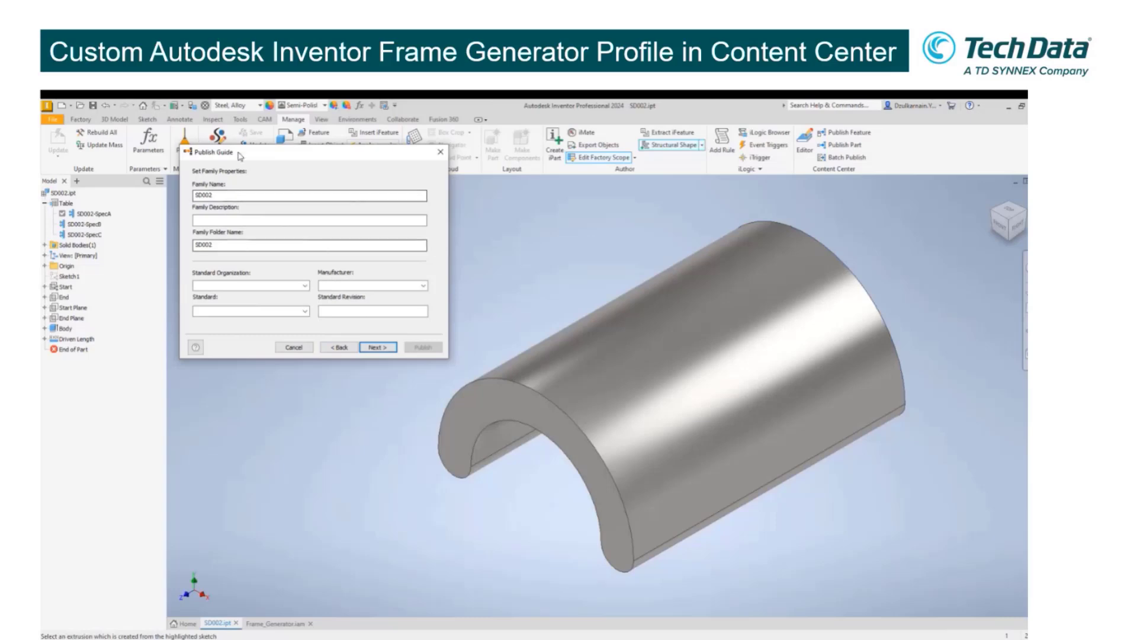
# Set the family description to "Custom Frame gen for AIU M" and the standard organization to AIUM, keeping SD002 as the family and folder names.
pyautogui.moveTo(240, 155); pyautogui.dragTo(243, 141)
pyautogui.click(219, 180)
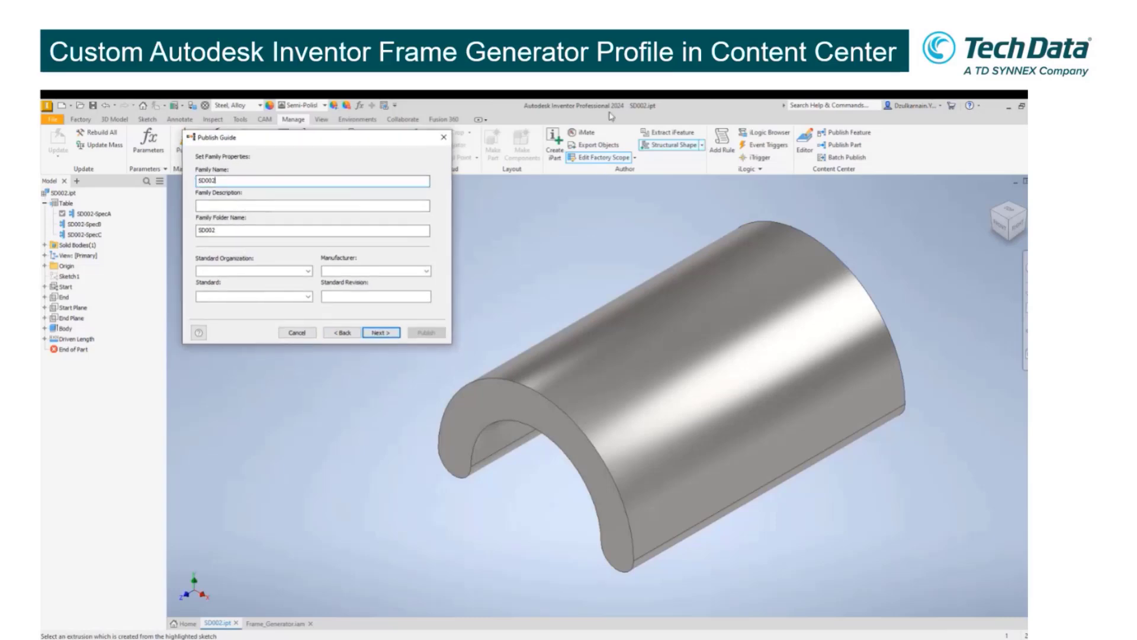
pyautogui.click(222, 207)
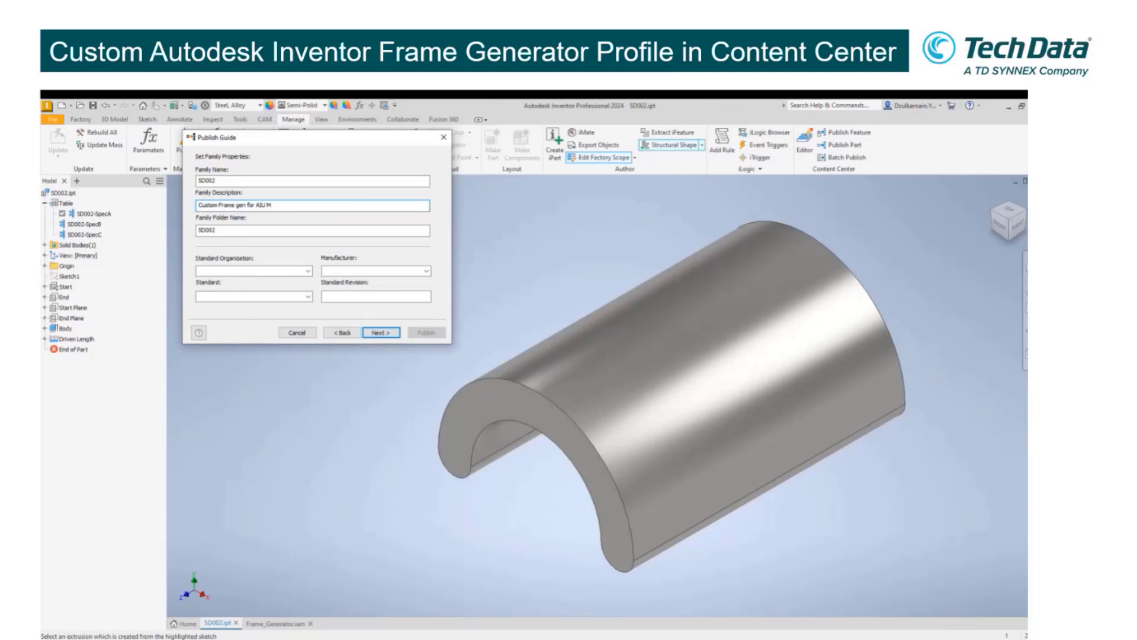
pyautogui.click(238, 230)
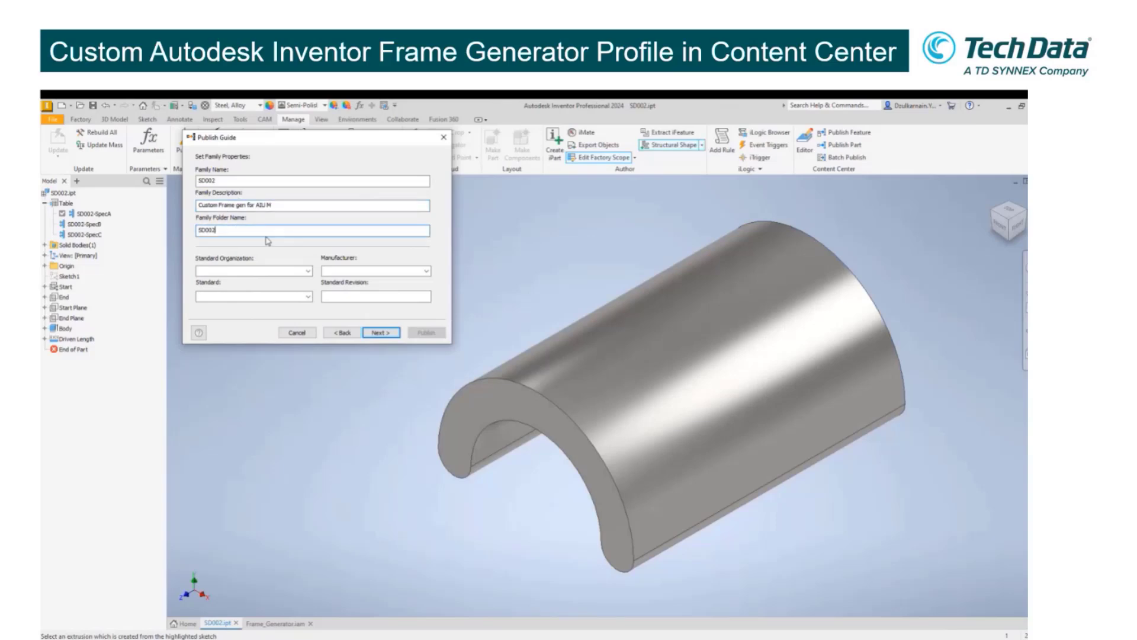
pyautogui.click(309, 271)
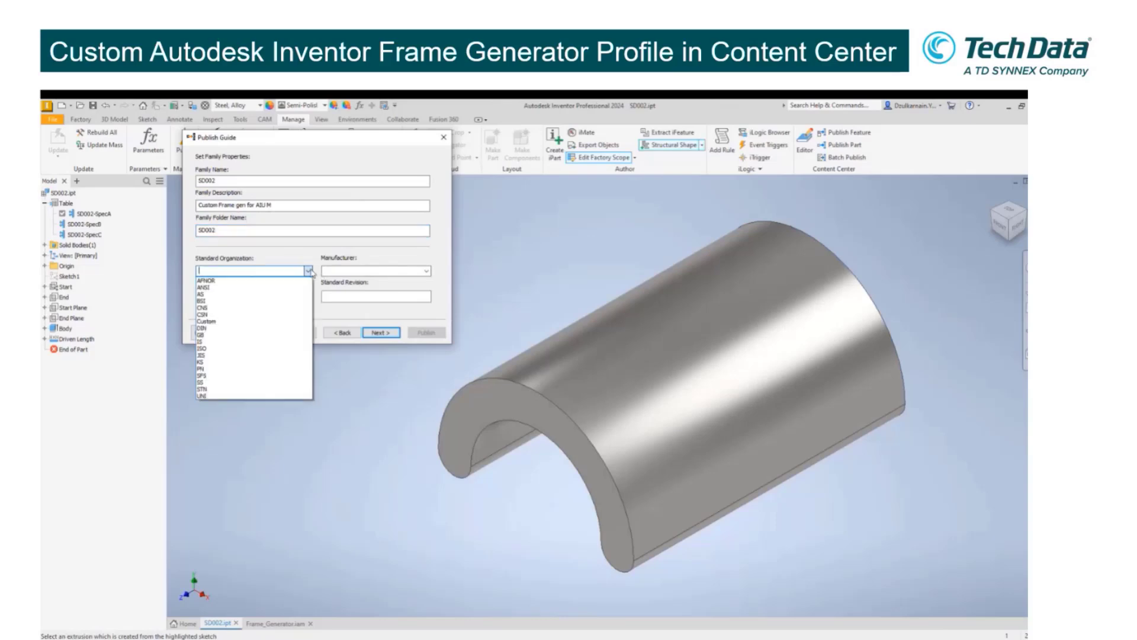
pyautogui.click(238, 261)
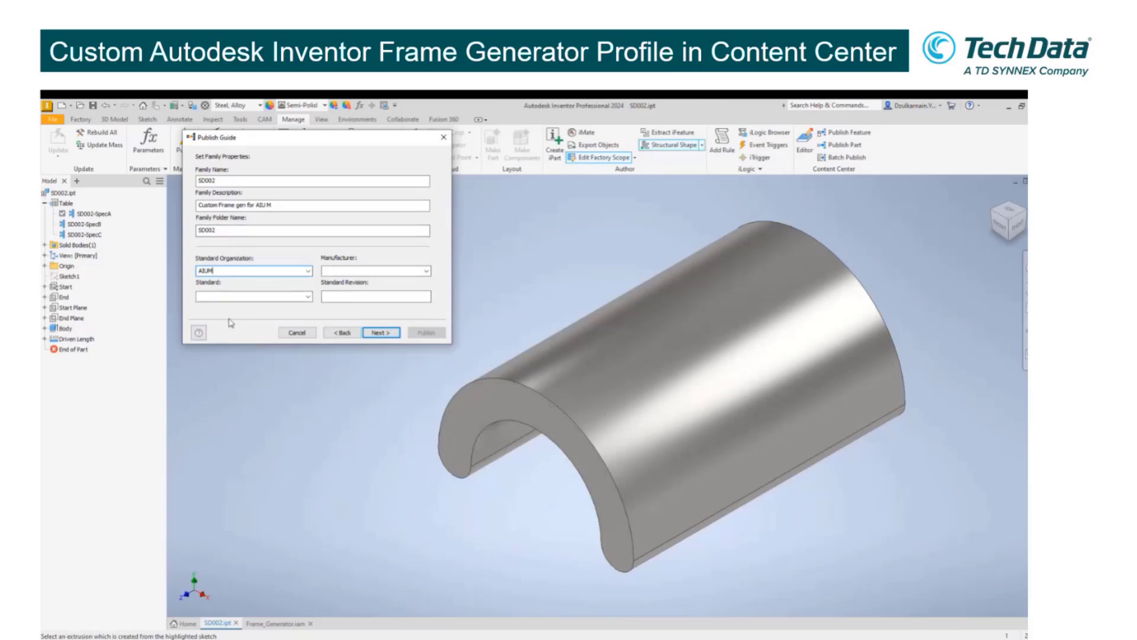
# Accept the family properties and default thumbnail image, publish the SD002 family and dismiss the publish notice.
pyautogui.click(377, 333)
pyautogui.click(427, 332)
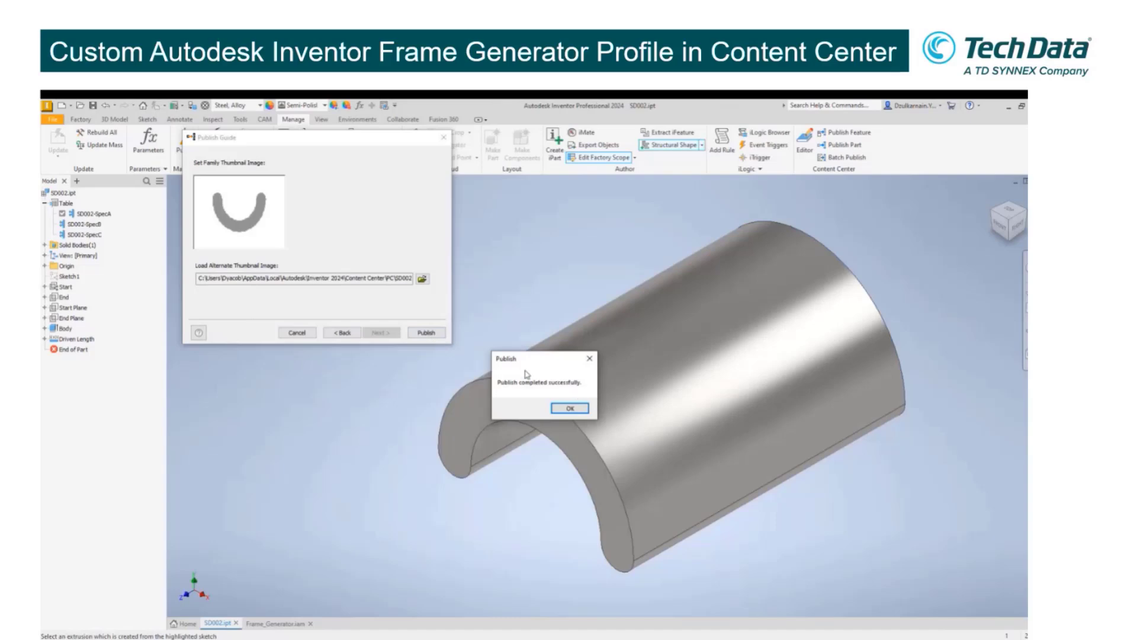
pyautogui.moveTo(521, 361); pyautogui.dragTo(478, 247)
pyautogui.click(527, 295)
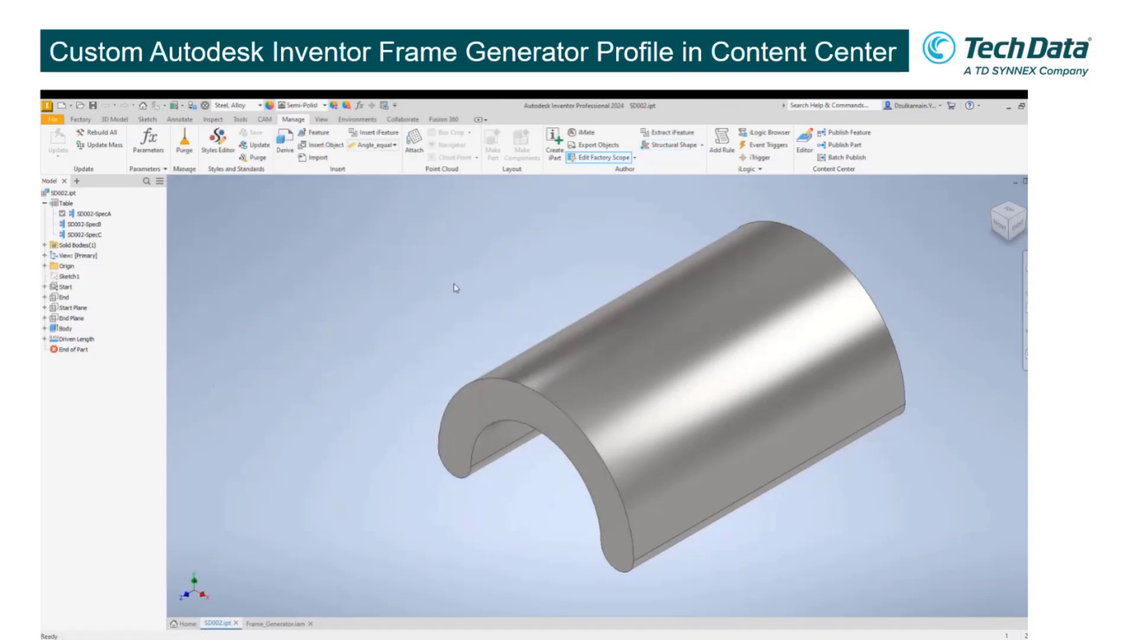
# Switch to the Frame_Generator.iam assembly and bring the guard skeleton lines around the two filters into view.
pyautogui.click(273, 623)
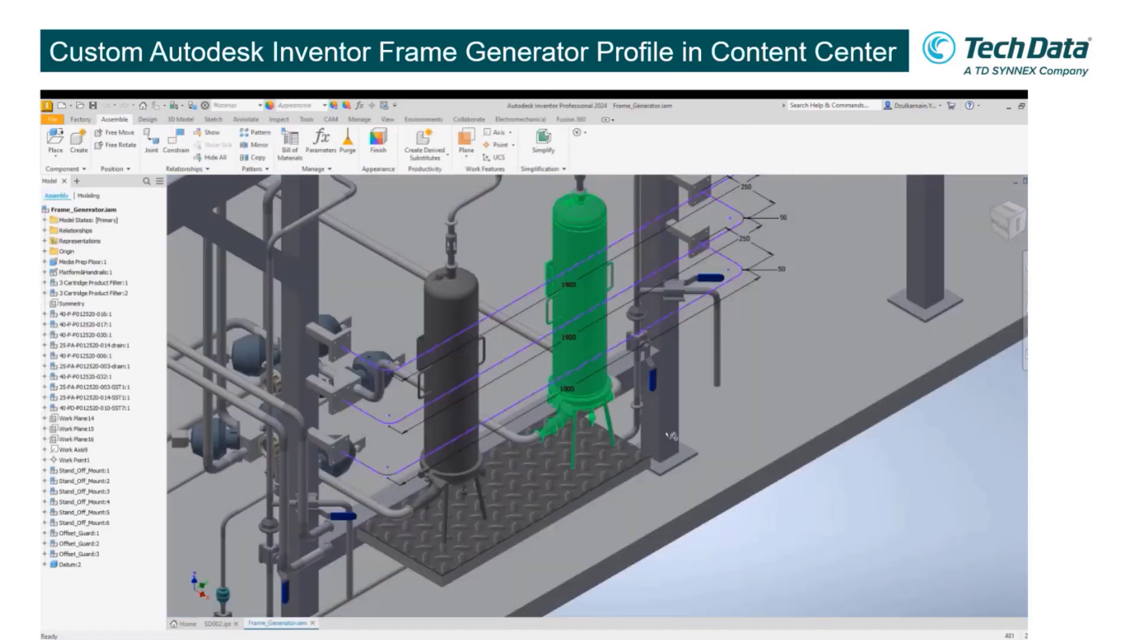
pyautogui.scroll(-4, 481, 312)
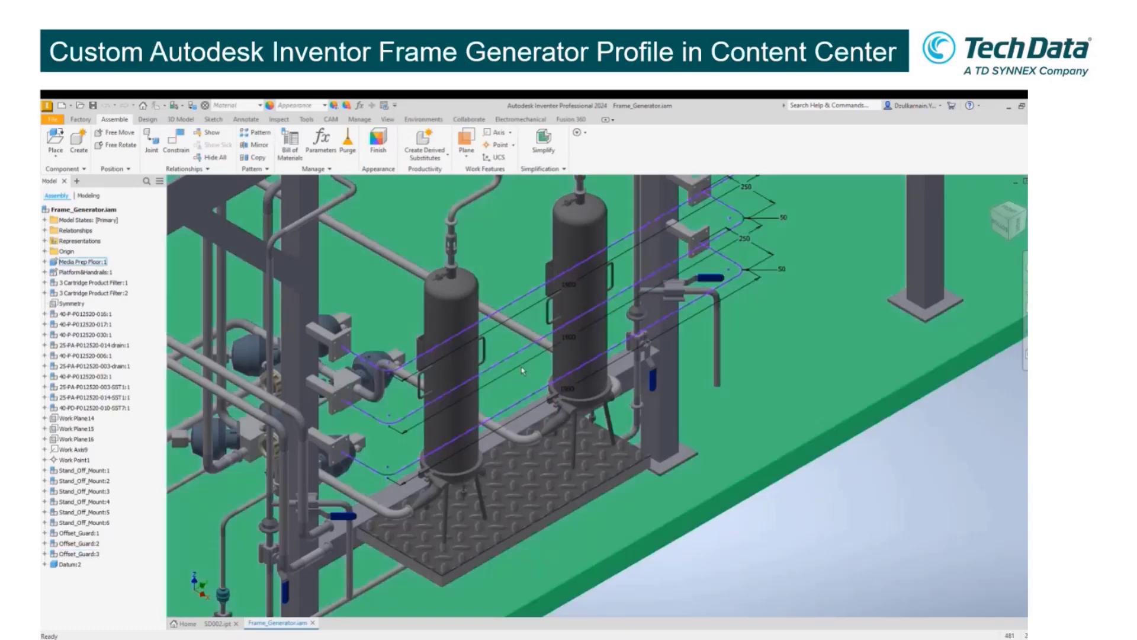
pyautogui.scroll(3, 481, 313)
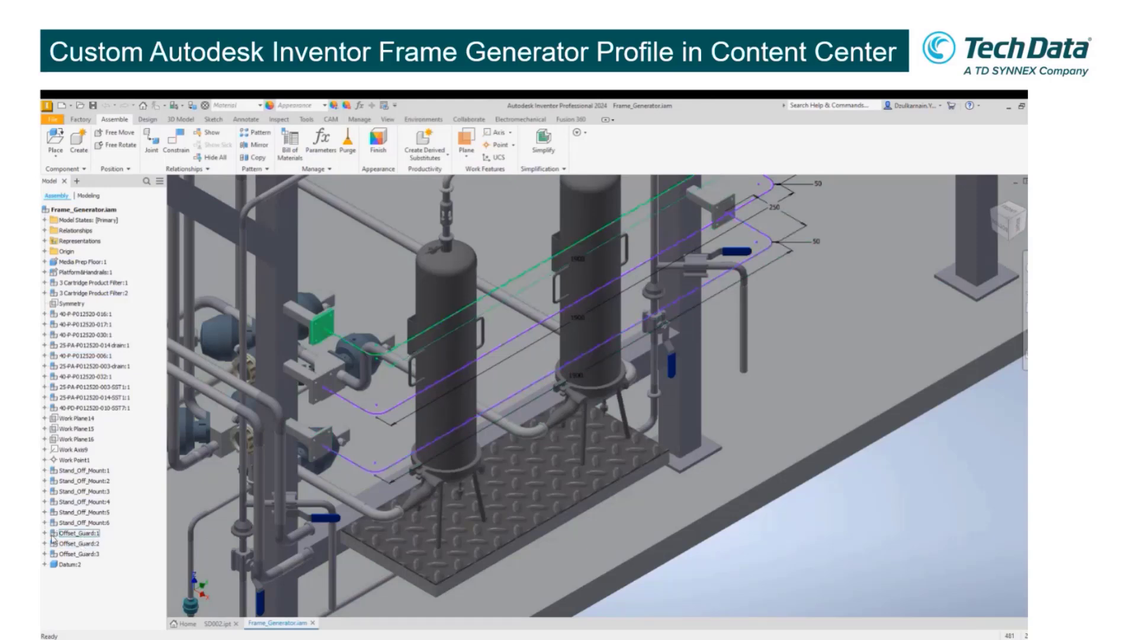
# Examine the Offset_Guard:1 subassembly in place and in its own window in isometric view, and return to the Frame_Generator assembly.
pyautogui.doubleClick(59, 534)
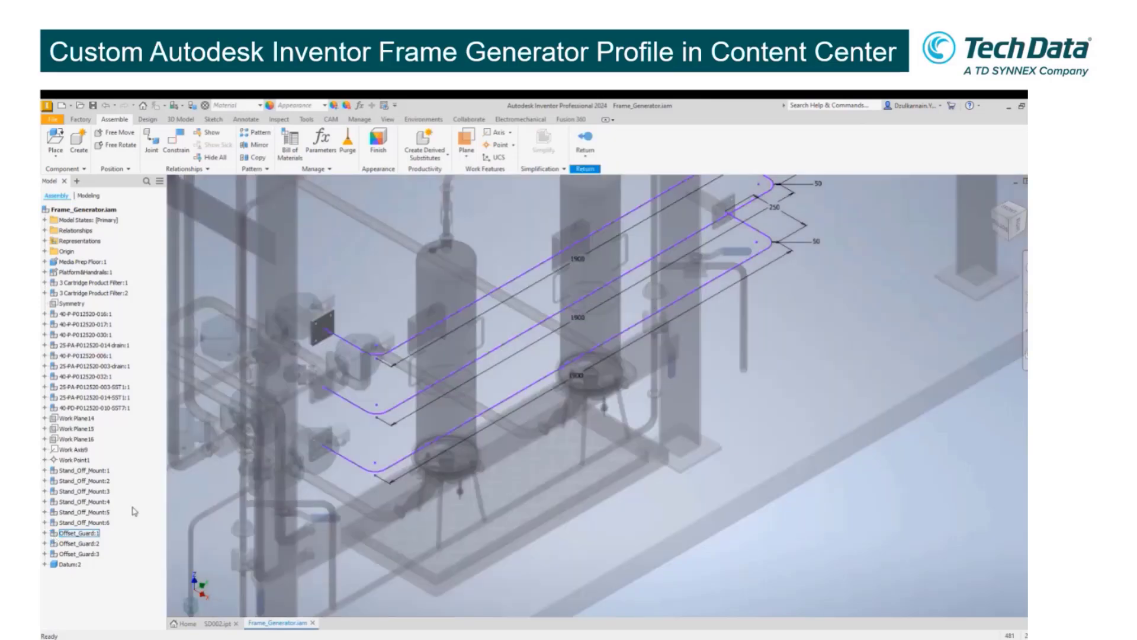
pyautogui.click(584, 153)
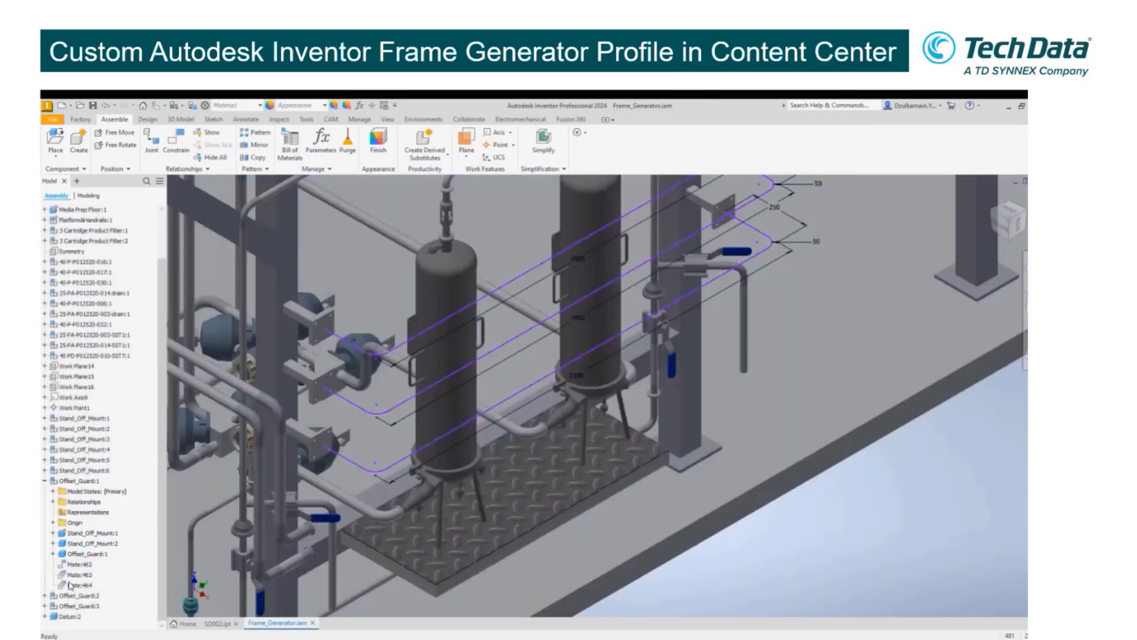
pyautogui.click(70, 482)
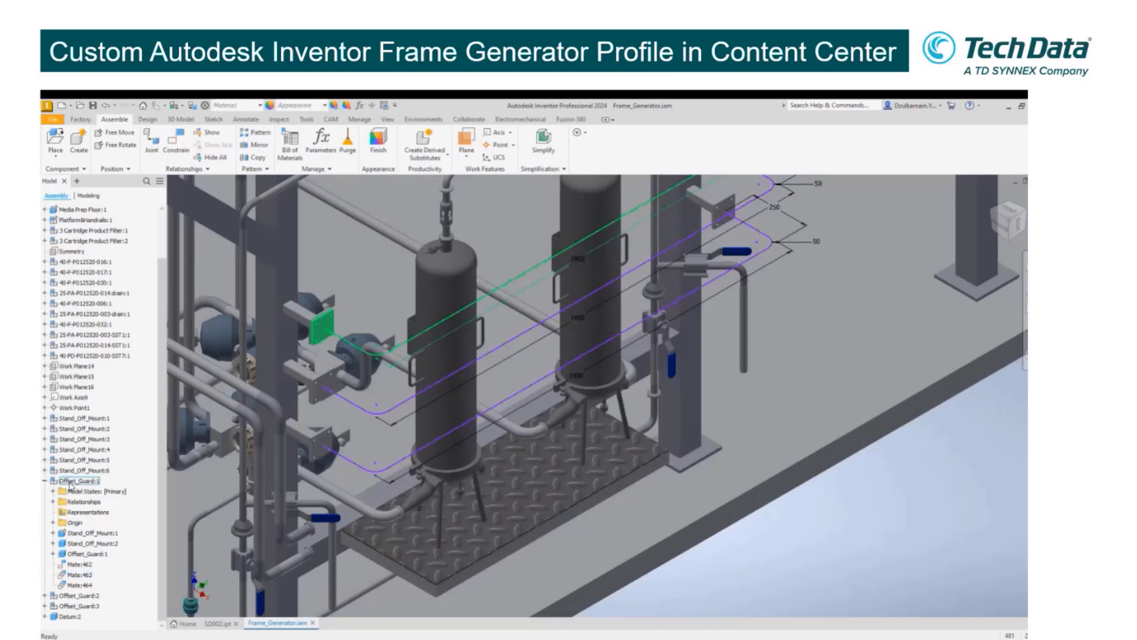
pyautogui.rightClick(70, 484)
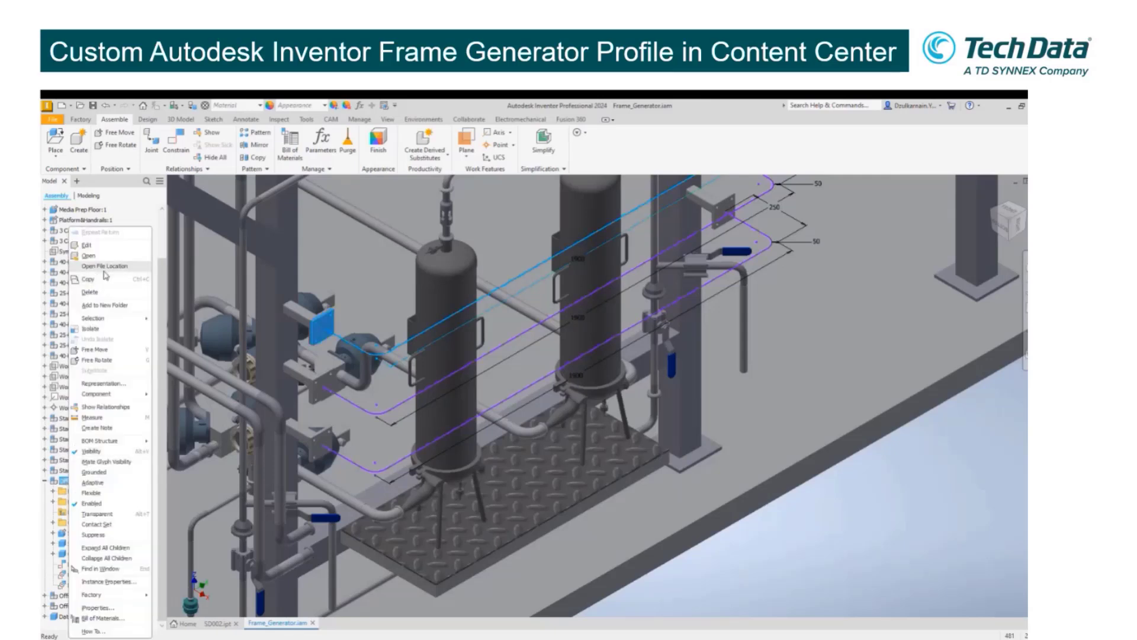
pyautogui.click(89, 255)
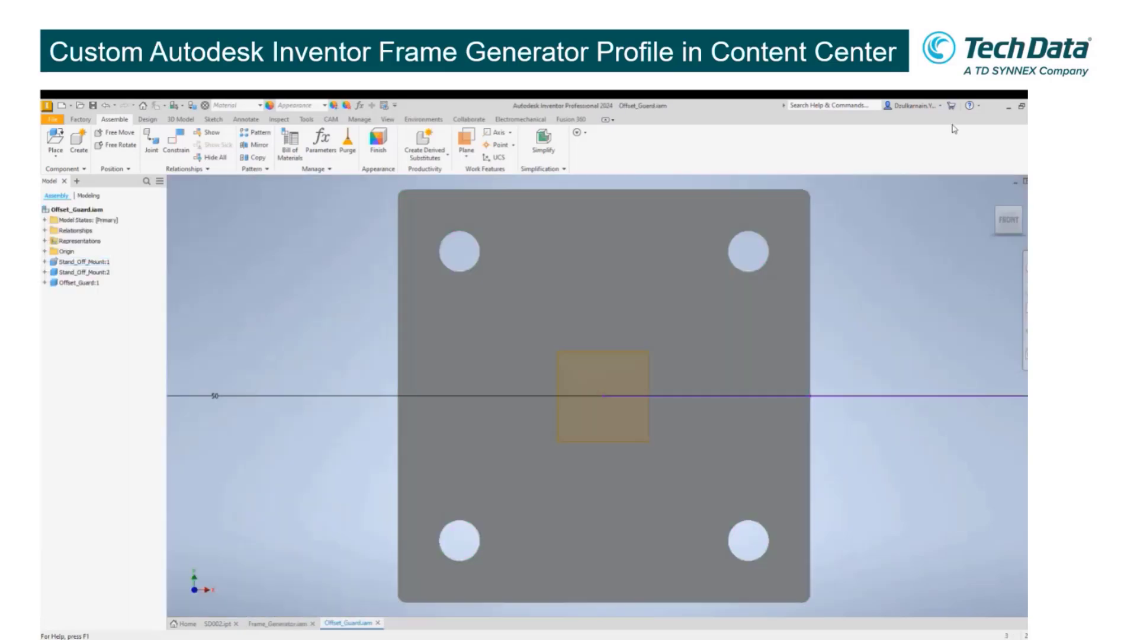
pyautogui.click(993, 196)
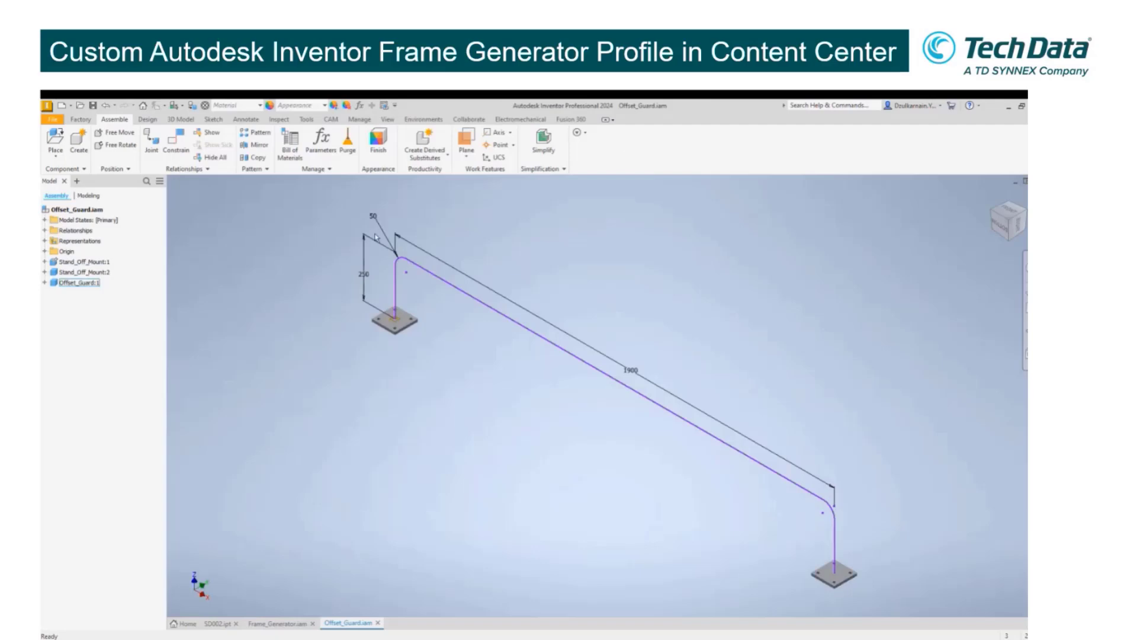
pyautogui.click(378, 623)
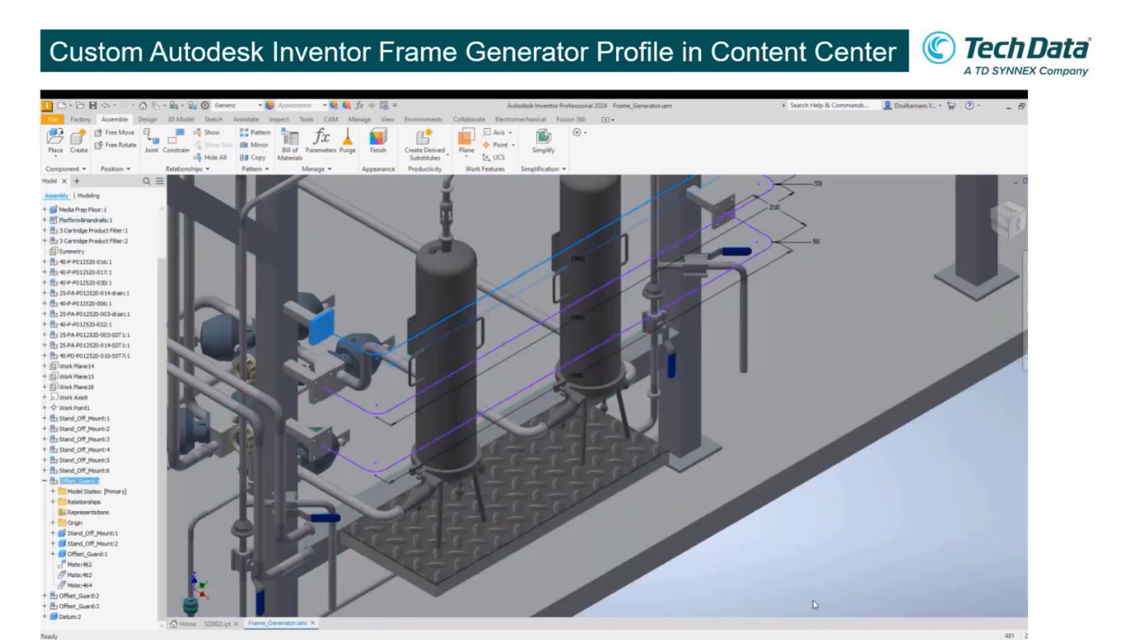
pyautogui.click(814, 603)
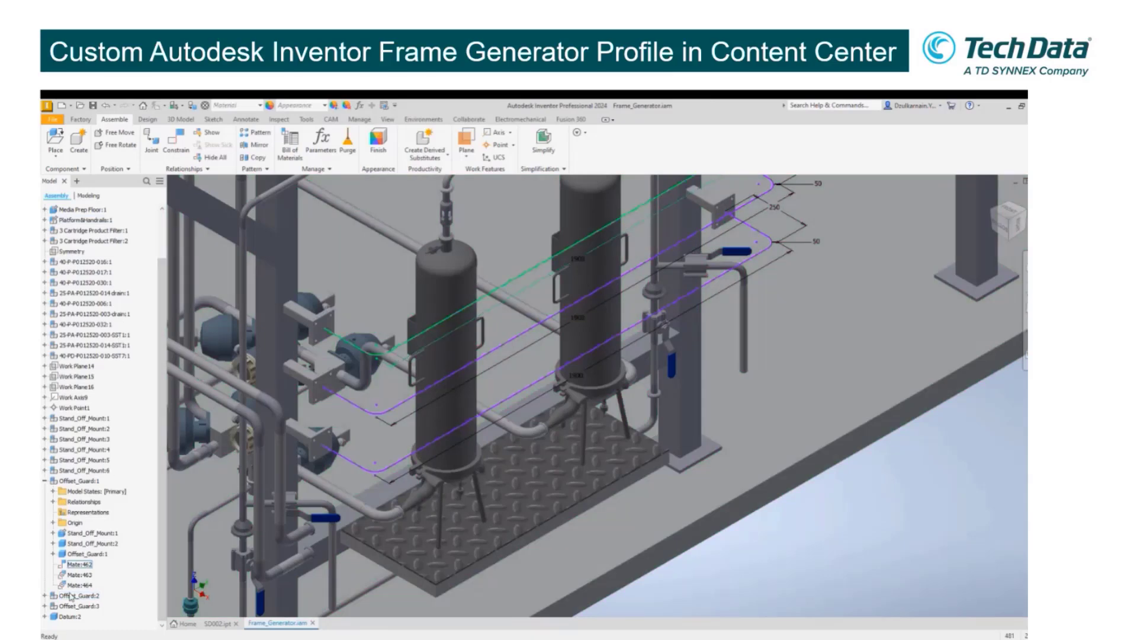
pyautogui.click(44, 481)
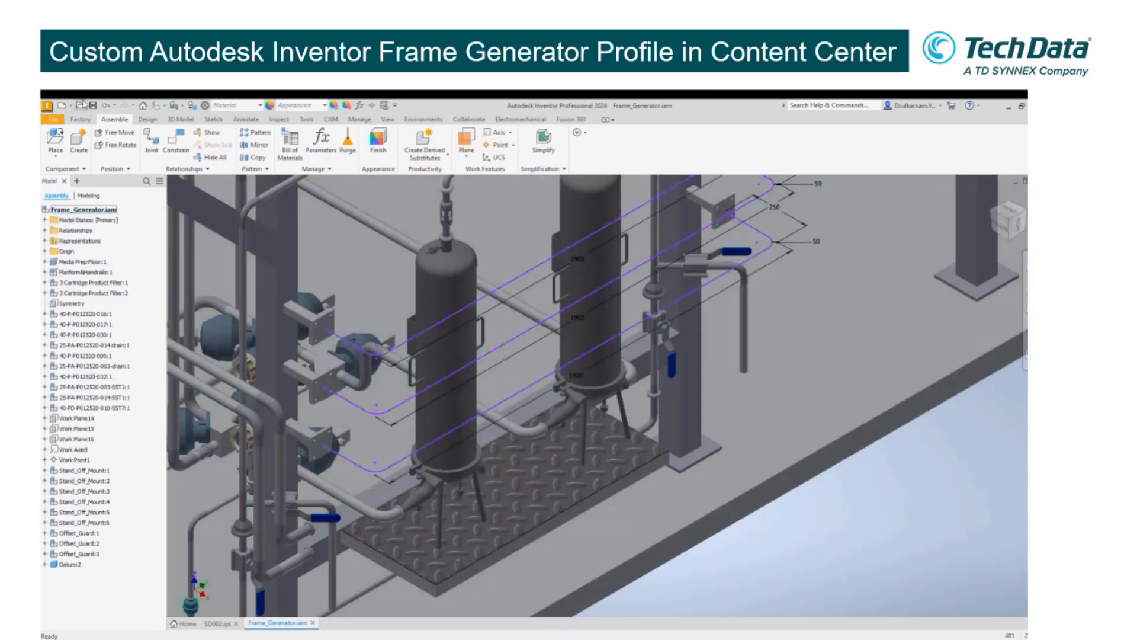
# Start Insert Frame with Other as the frame member category and set the standard to AIUM.
pyautogui.moveTo(306, 251); pyautogui.dragTo(286, 231, button='middle')
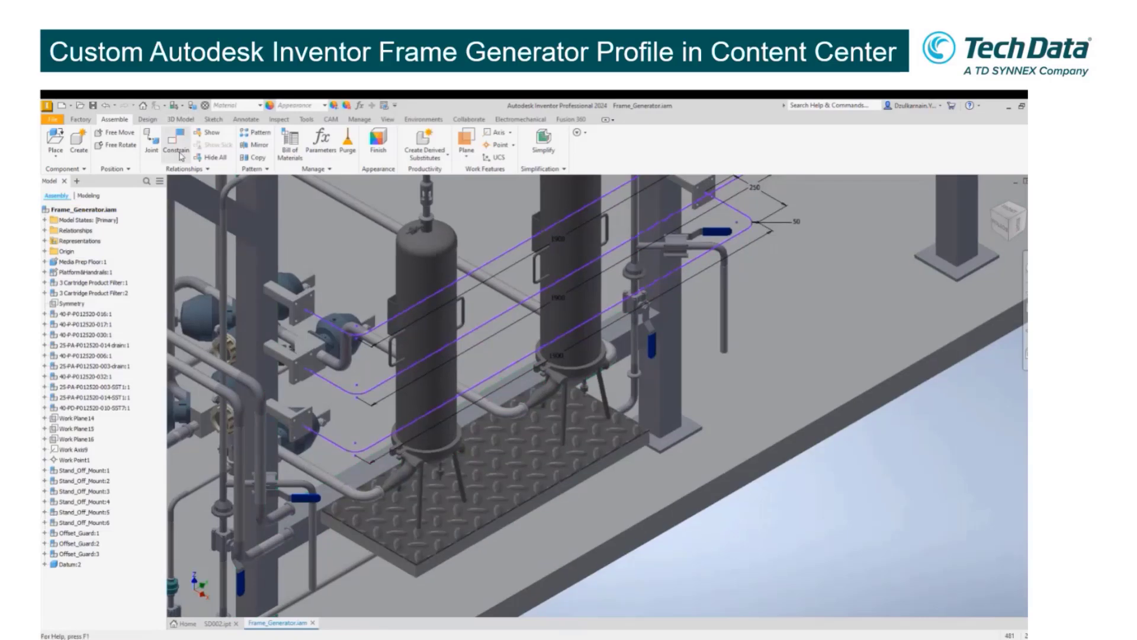
pyautogui.click(146, 120)
pyautogui.click(118, 147)
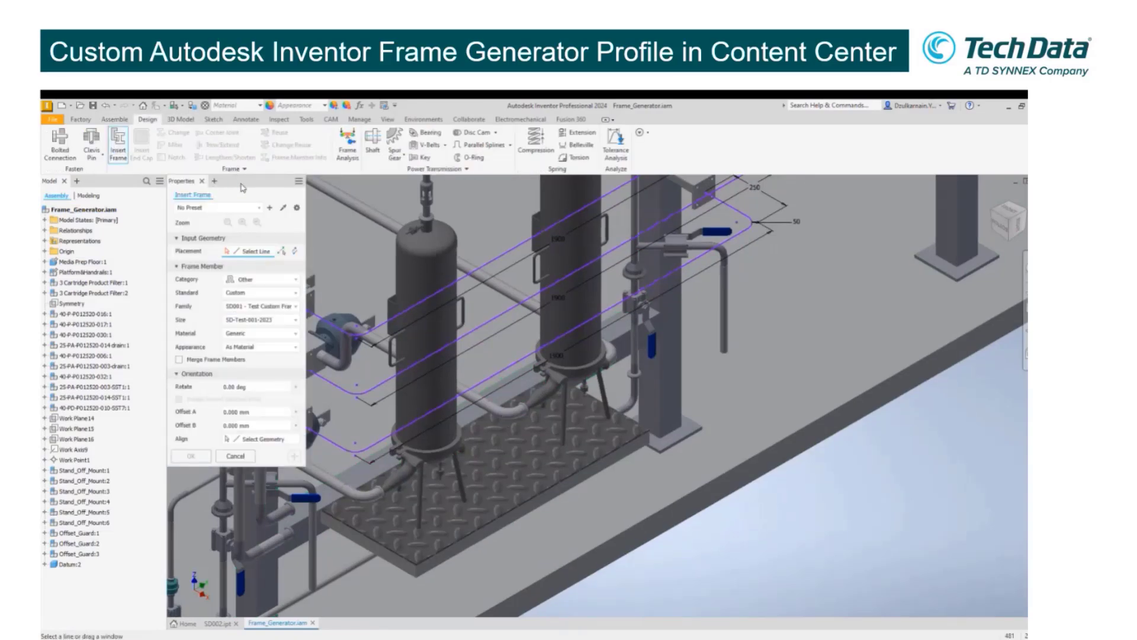
pyautogui.moveTo(241, 187); pyautogui.dragTo(239, 217)
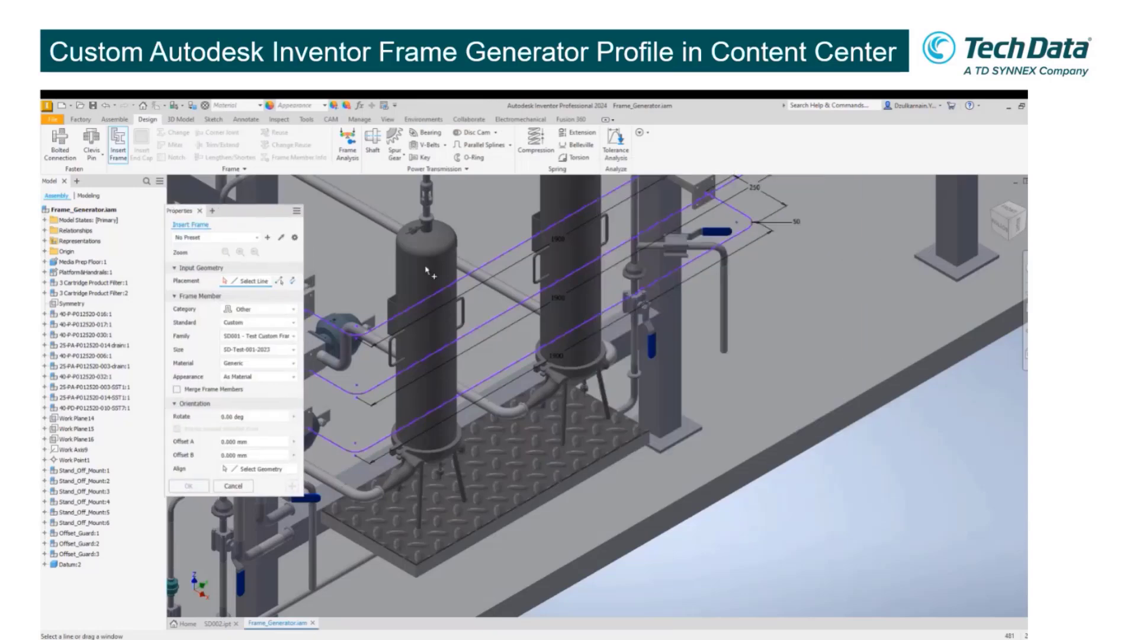
pyautogui.moveTo(427, 269); pyautogui.dragTo(507, 316, button='middle')
pyautogui.scroll(-3, 486, 342)
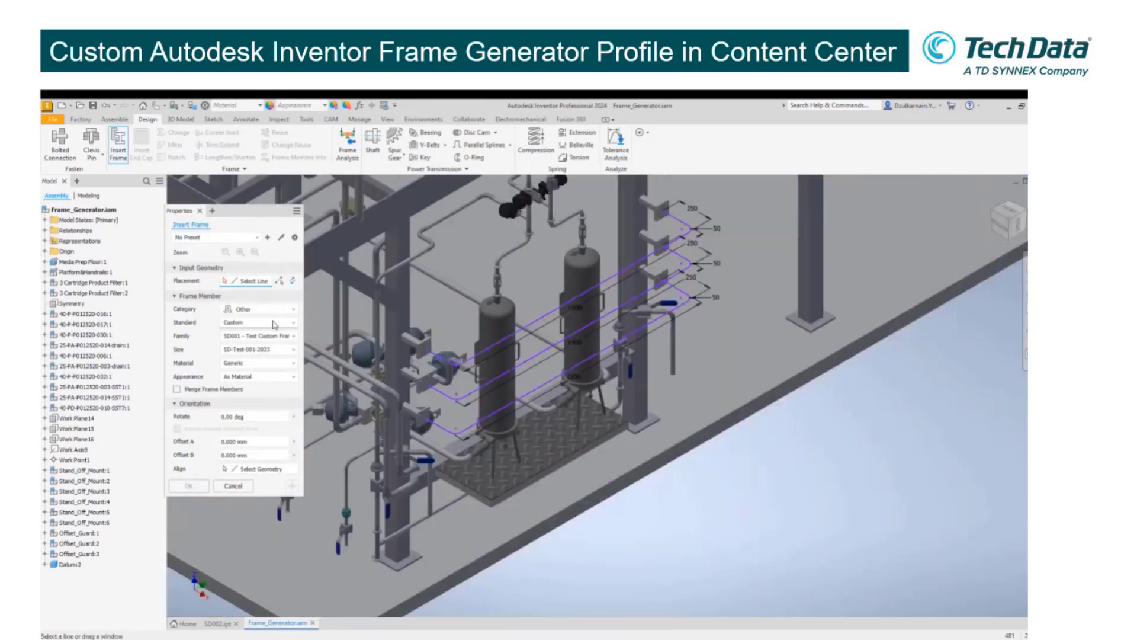
pyautogui.click(274, 310)
pyautogui.click(245, 367)
pyautogui.click(251, 322)
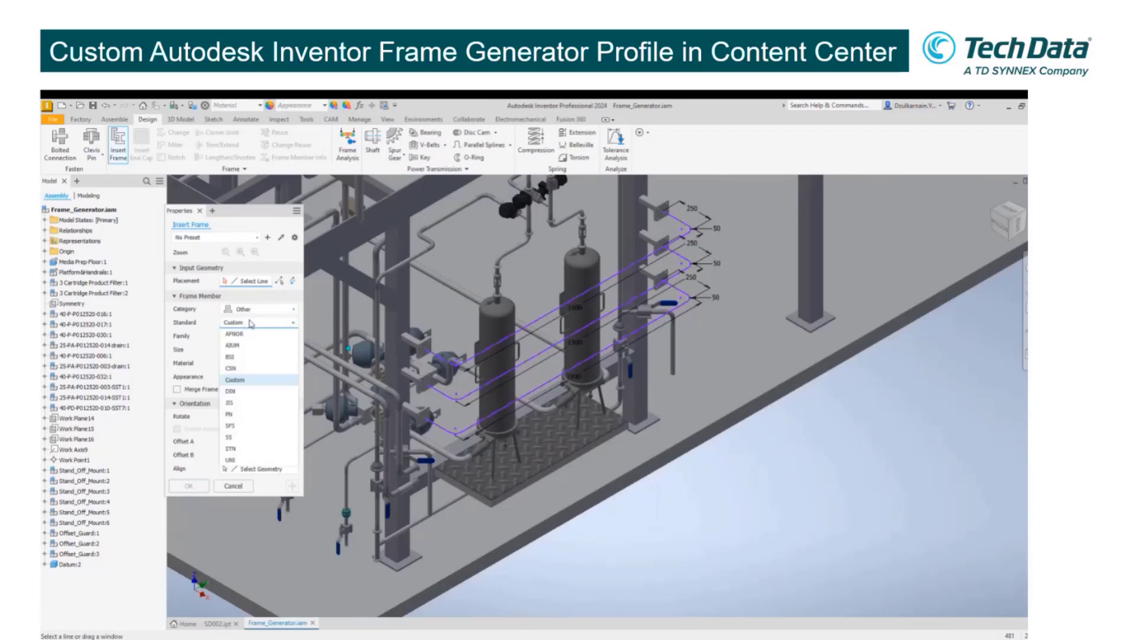
pyautogui.click(254, 324)
pyautogui.click(253, 324)
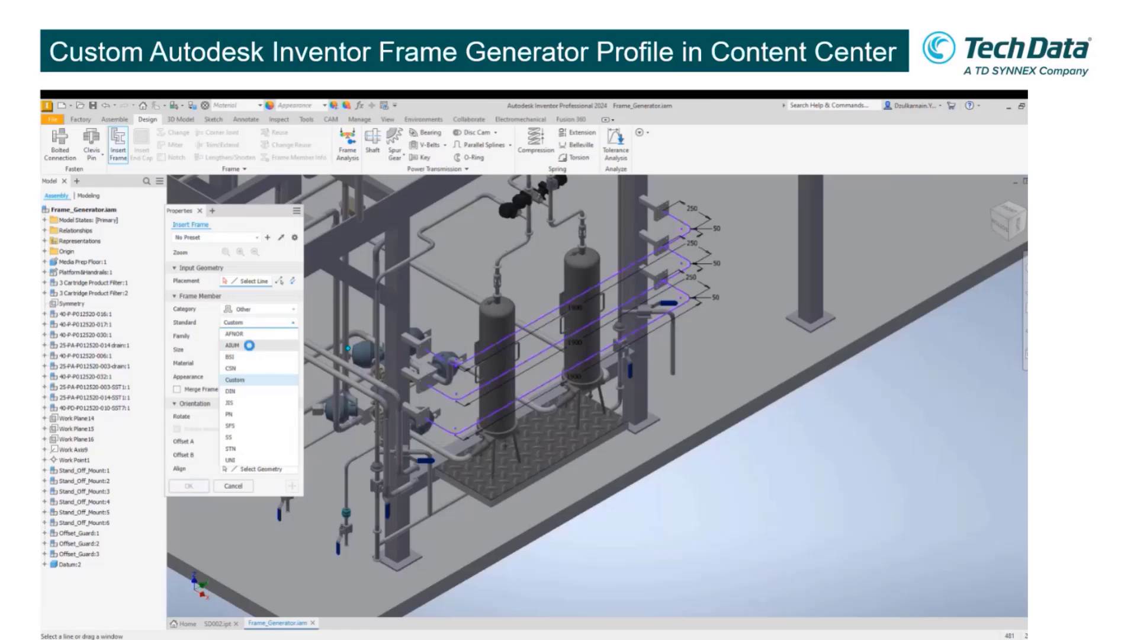
pyautogui.click(249, 345)
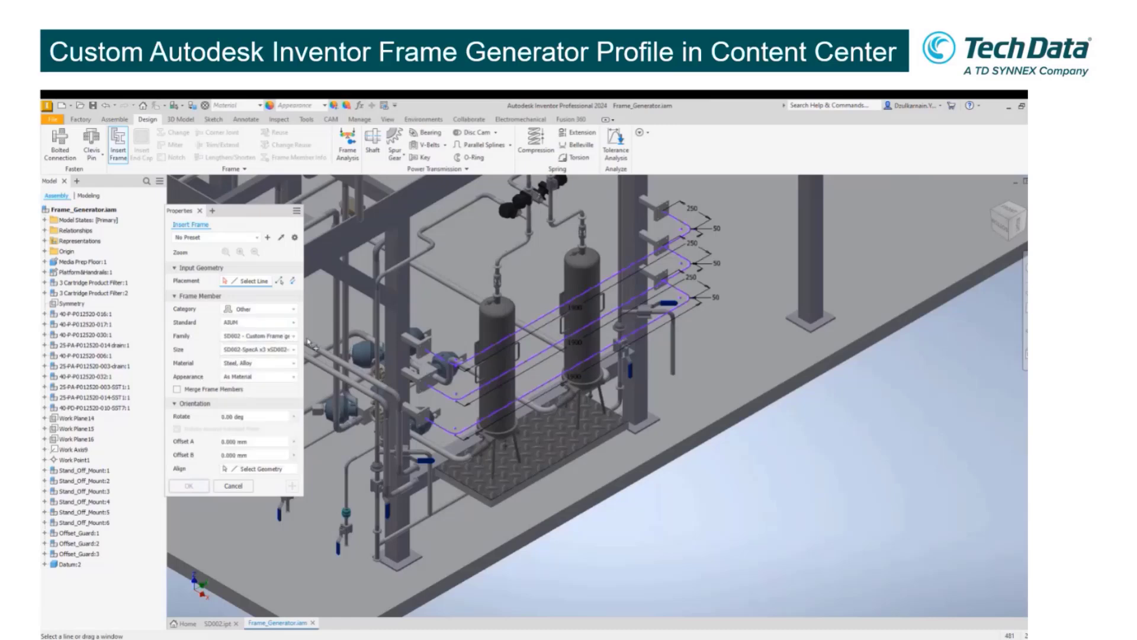
# Review the families and sizes offered for the AIUM standard, keeping the SD002 family and the SD002-SpecA size.
pyautogui.click(289, 339)
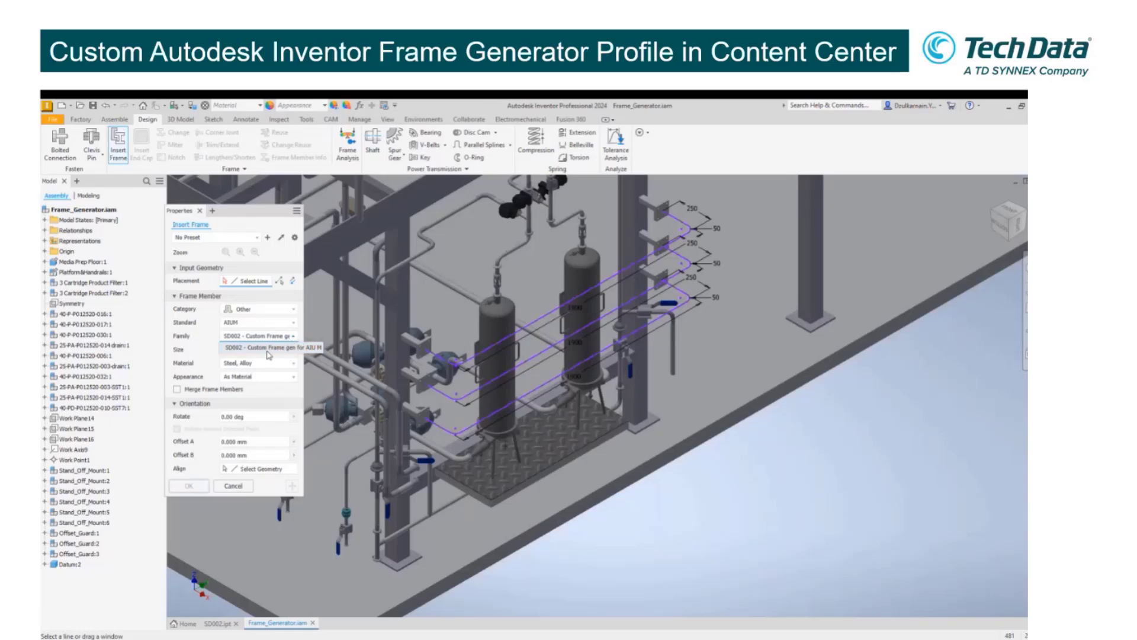
pyautogui.click(275, 400)
pyautogui.click(268, 350)
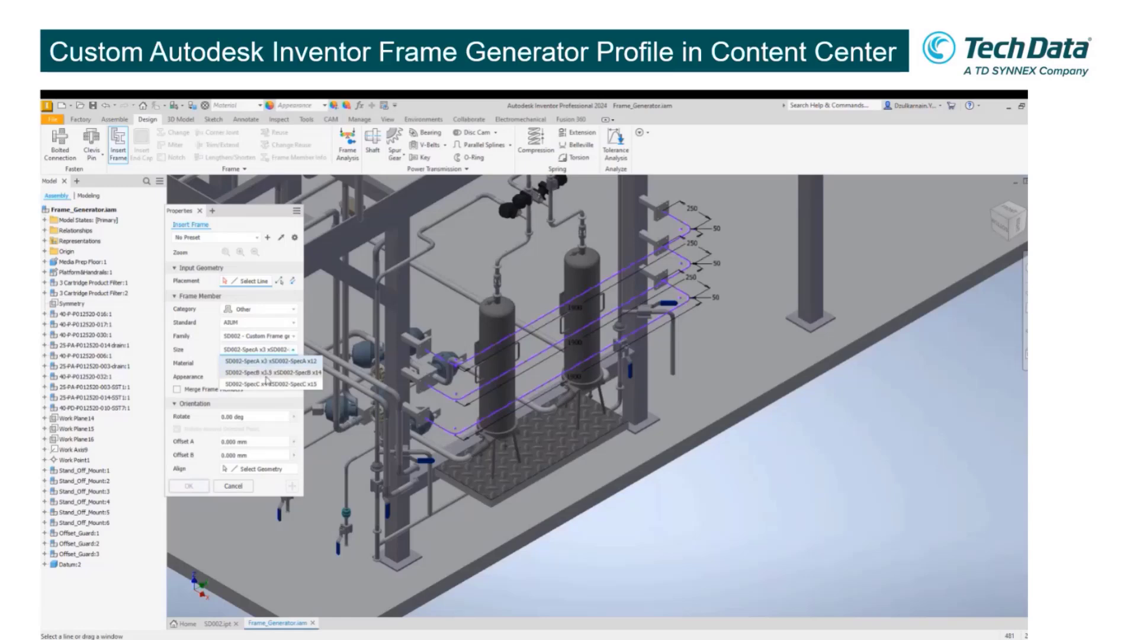
pyautogui.click(269, 405)
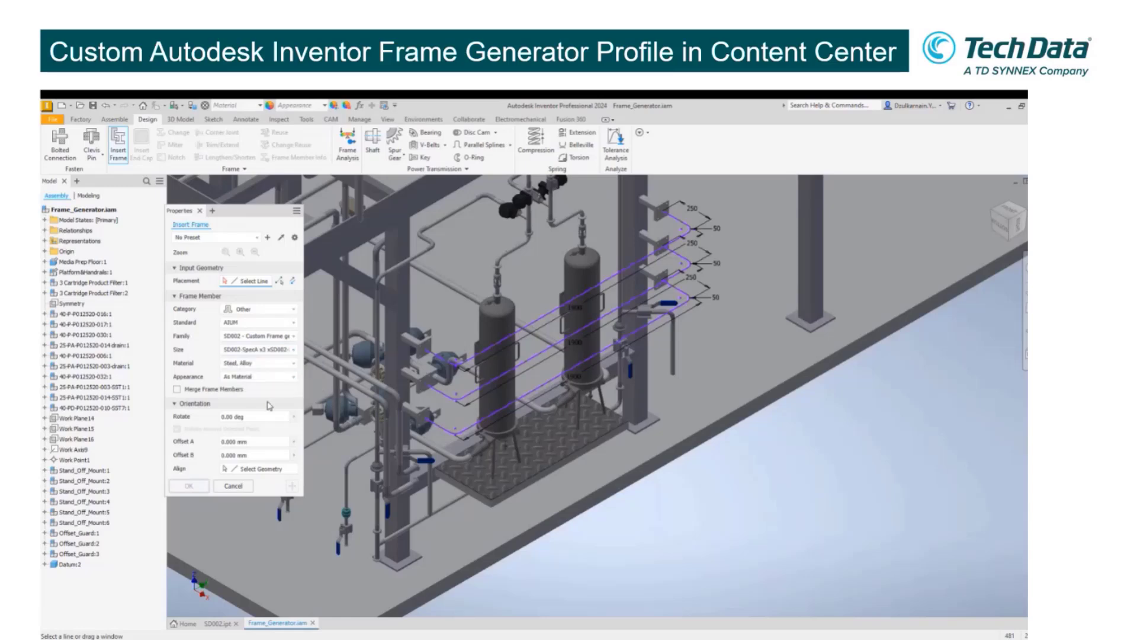
# Browse the materials available for the frame member, keeping Steel, Alloy.
pyautogui.click(287, 365)
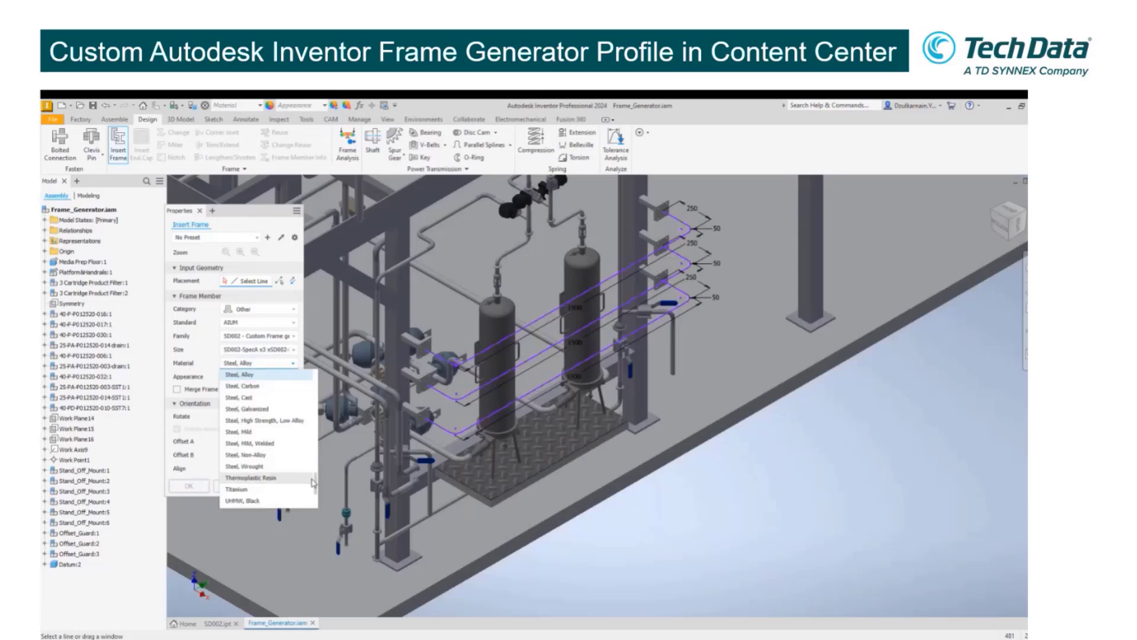
pyautogui.scroll(6, 303, 371)
pyautogui.scroll(-6, 303, 372)
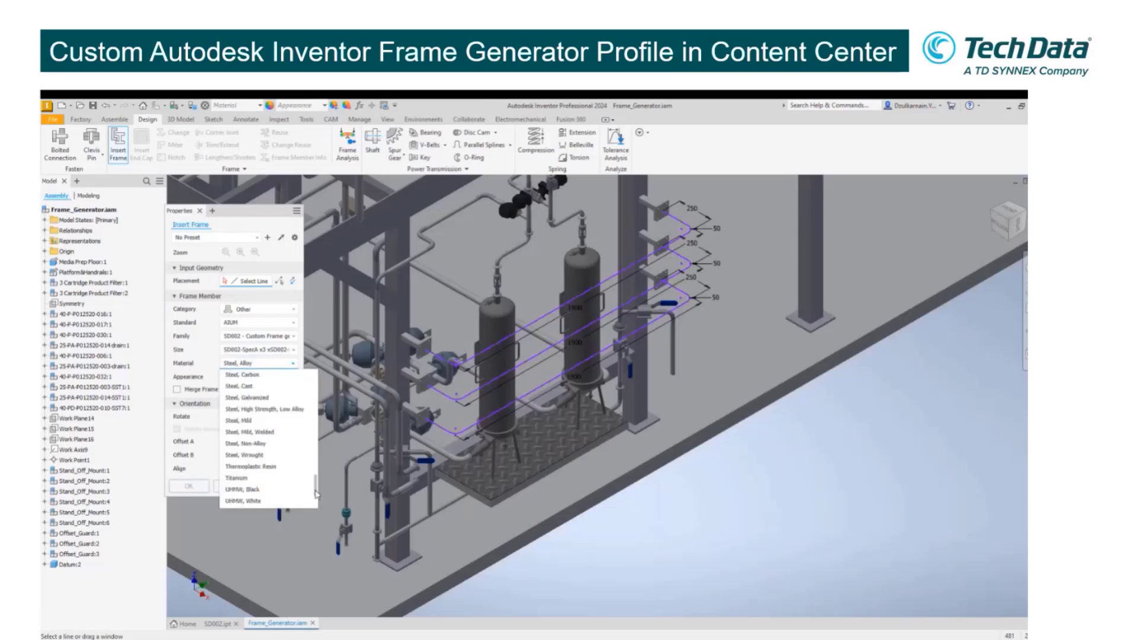
pyautogui.scroll(6, 305, 370)
pyautogui.scroll(-6, 307, 368)
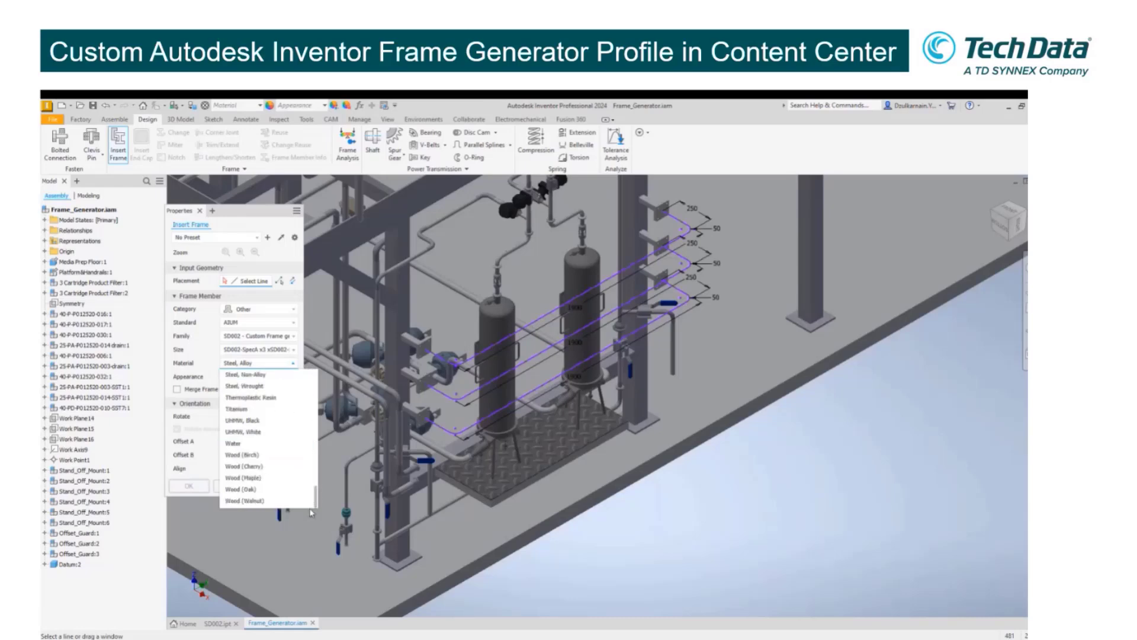
pyautogui.scroll(6, 305, 373)
pyautogui.click(210, 371)
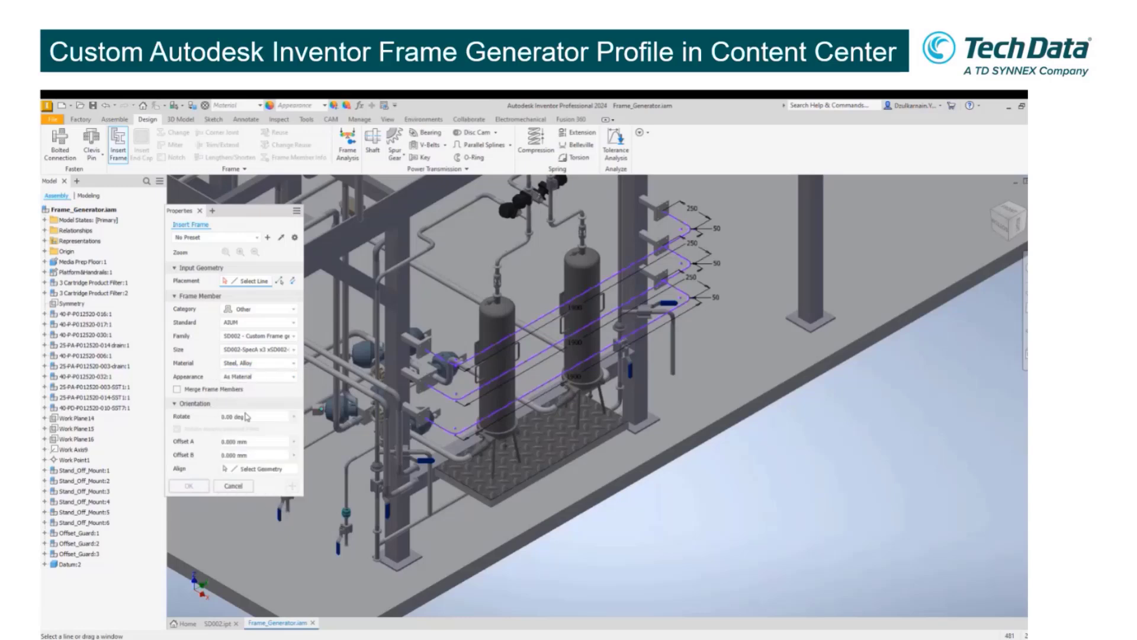
pyautogui.scroll(-4, 539, 433)
pyautogui.scroll(6, 537, 438)
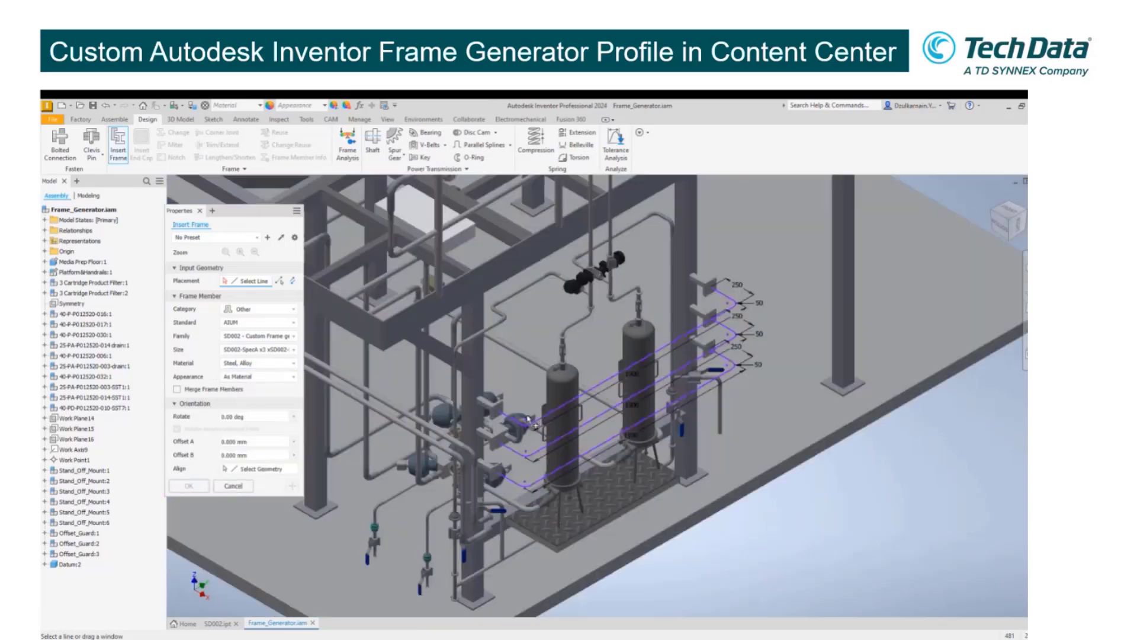
pyautogui.click(500, 423)
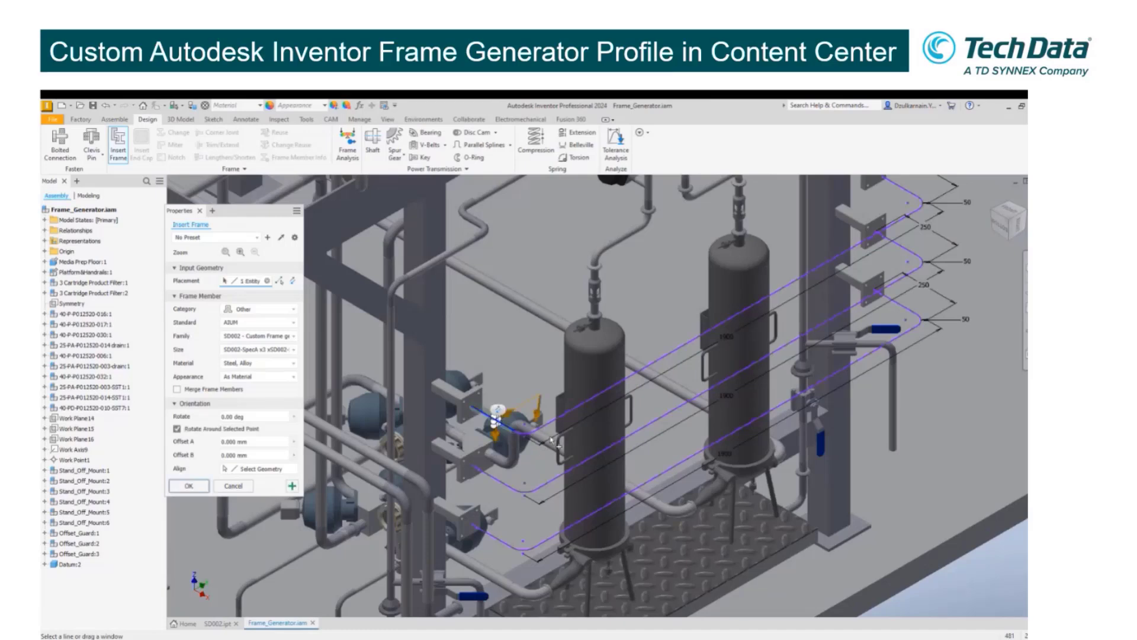
pyautogui.click(535, 436)
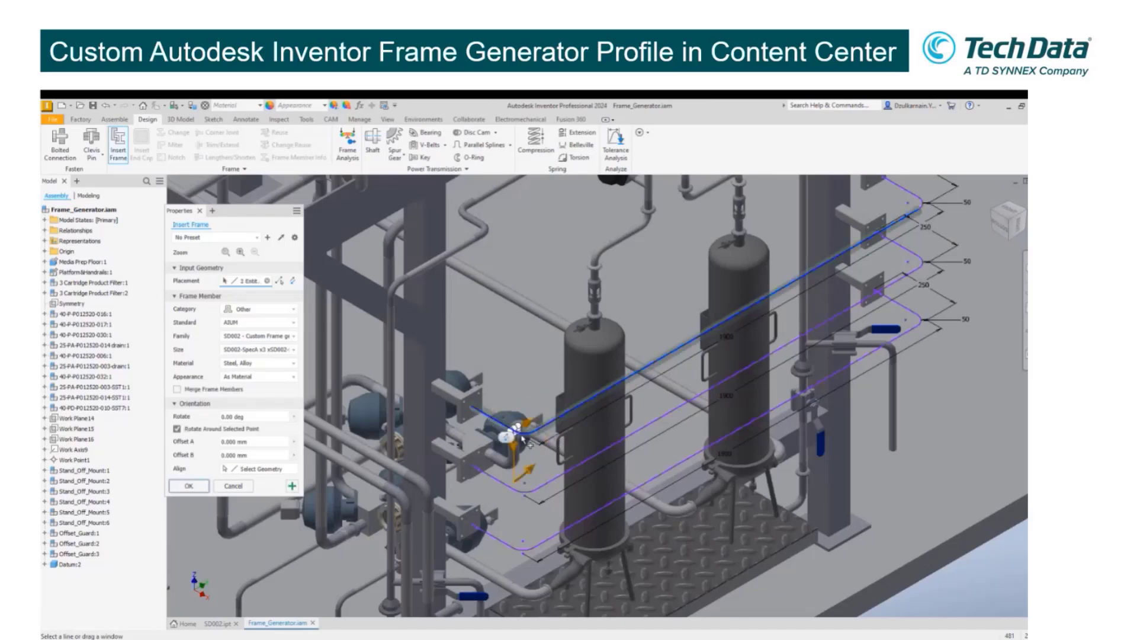
pyautogui.scroll(4, 801, 249)
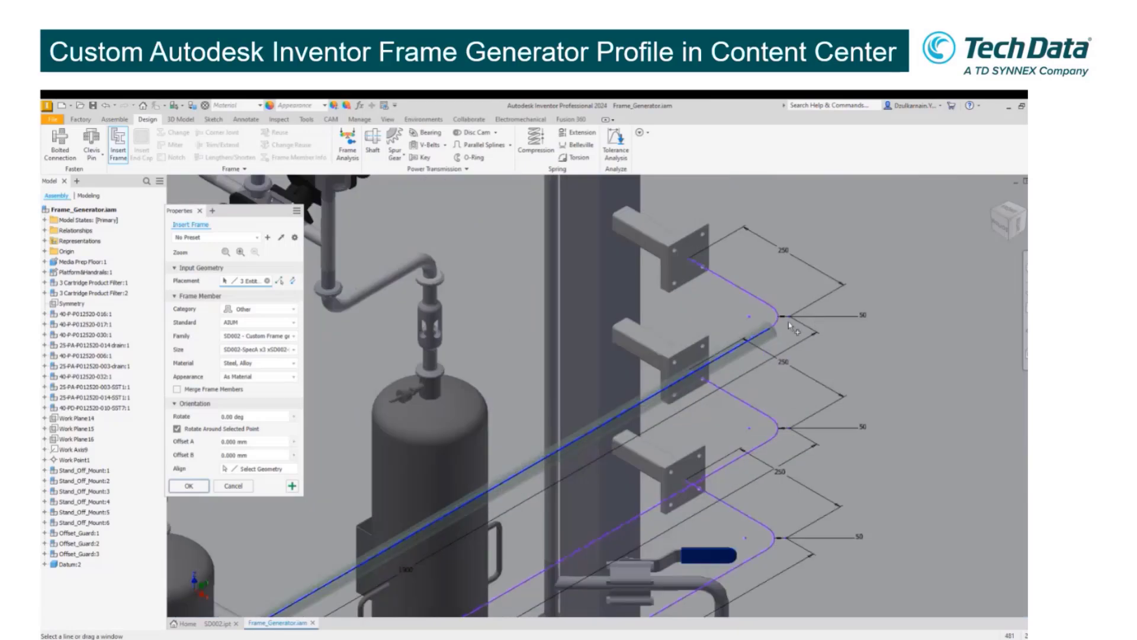
pyautogui.click(758, 296)
pyautogui.scroll(6, 765, 305)
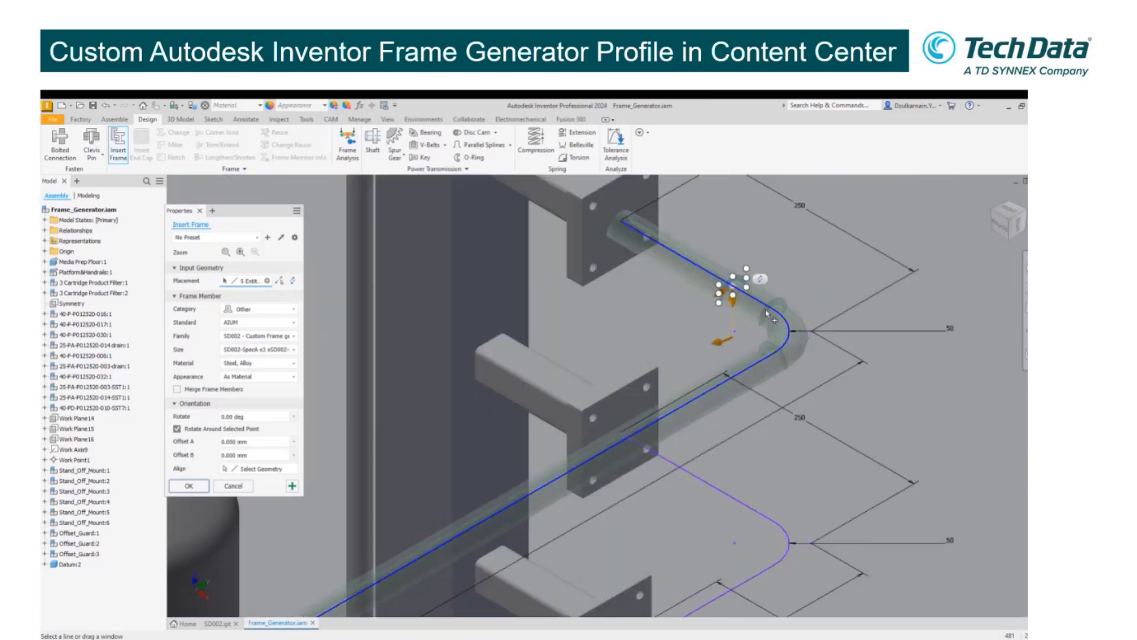
pyautogui.scroll(-2, 767, 329)
pyautogui.moveTo(767, 329); pyautogui.dragTo(840, 272, button='middle')
pyautogui.scroll(-3, 813, 236)
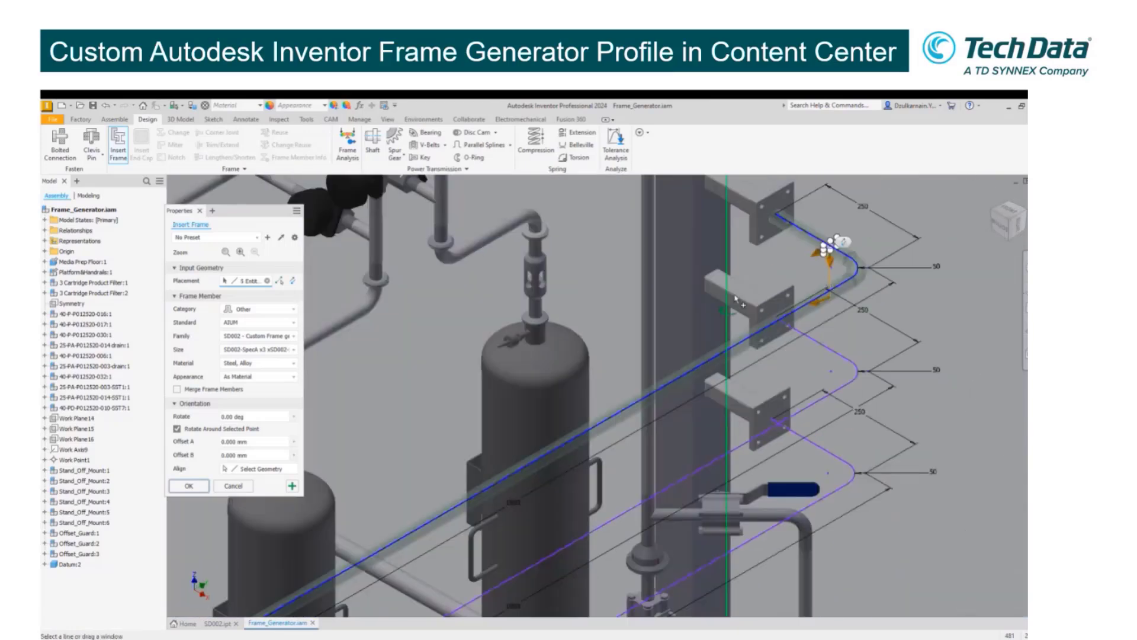
pyautogui.click(812, 235)
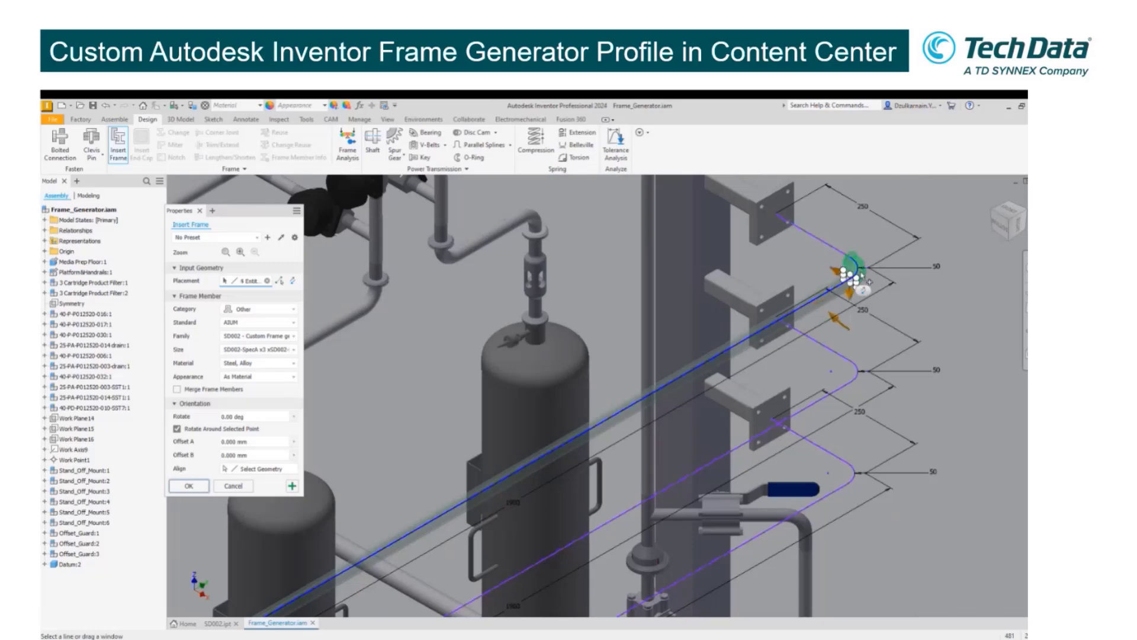
pyautogui.click(856, 262)
pyautogui.click(669, 383)
pyautogui.moveTo(592, 366); pyautogui.dragTo(842, 209, button='middle')
pyautogui.moveTo(414, 511); pyautogui.dragTo(541, 428, button='middle')
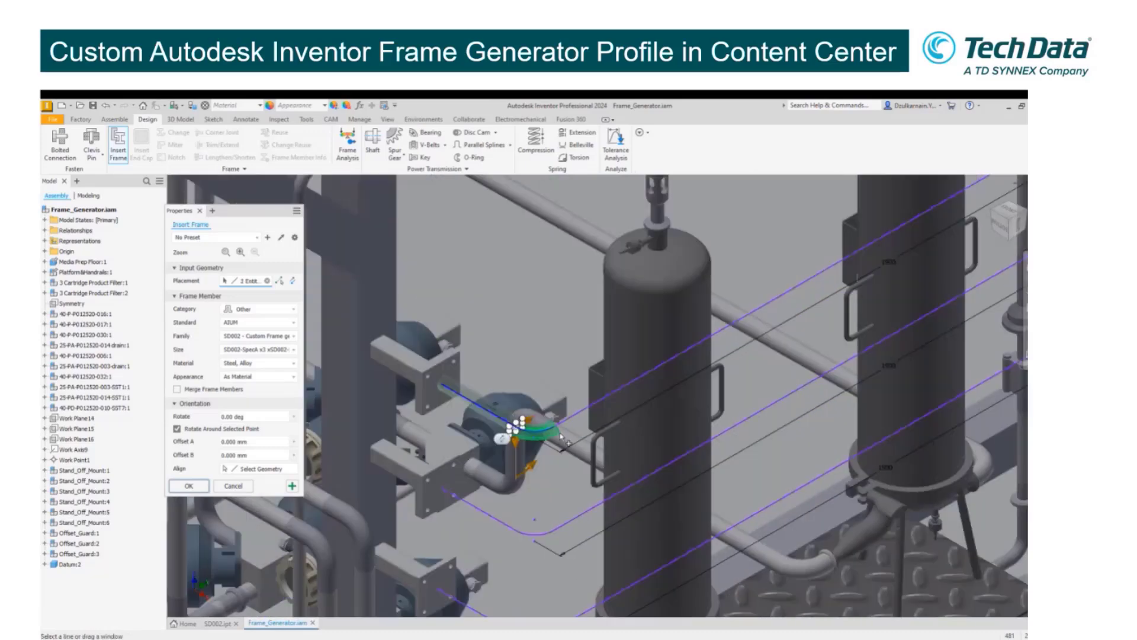
pyautogui.click(546, 430)
pyautogui.click(472, 399)
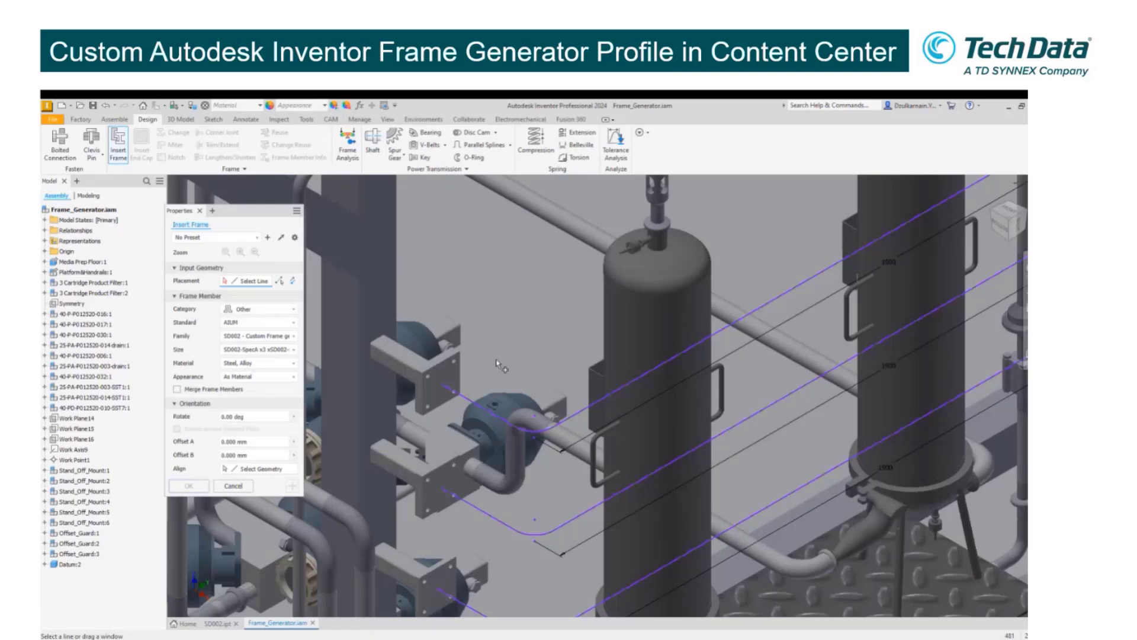
# Place an SD002-SpecA member on the top guard's near short straight segment and rotate the profile to about -95 degrees.
pyautogui.scroll(-5, 496, 360)
pyautogui.scroll(6, 492, 376)
pyautogui.scroll(2, 503, 379)
pyautogui.moveTo(468, 323); pyautogui.dragTo(482, 355, button='middle')
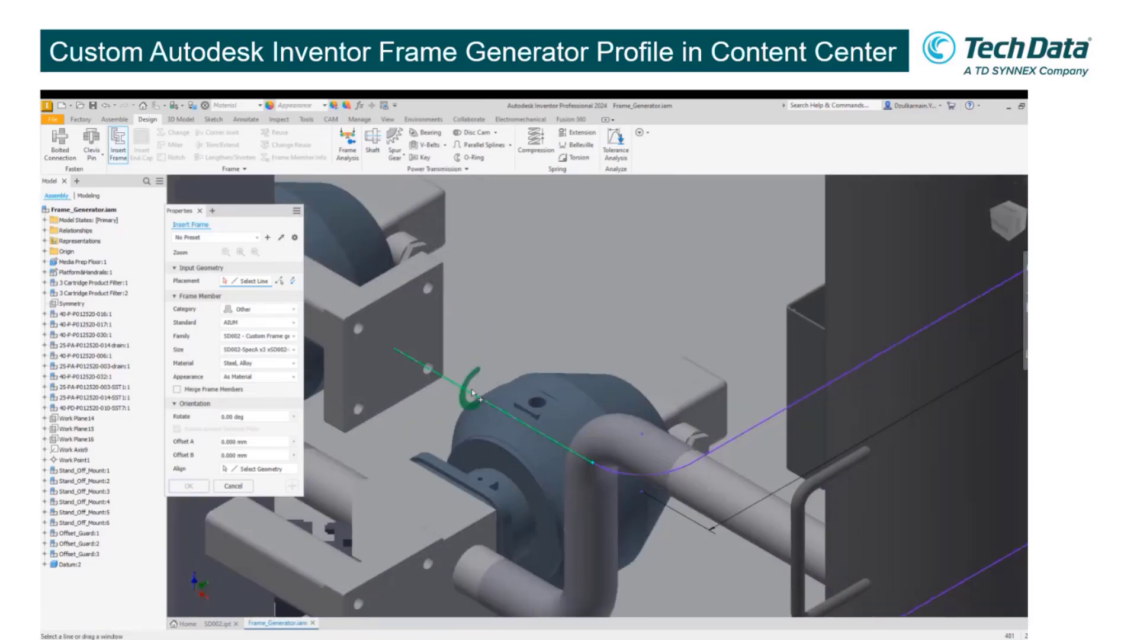
pyautogui.click(475, 391)
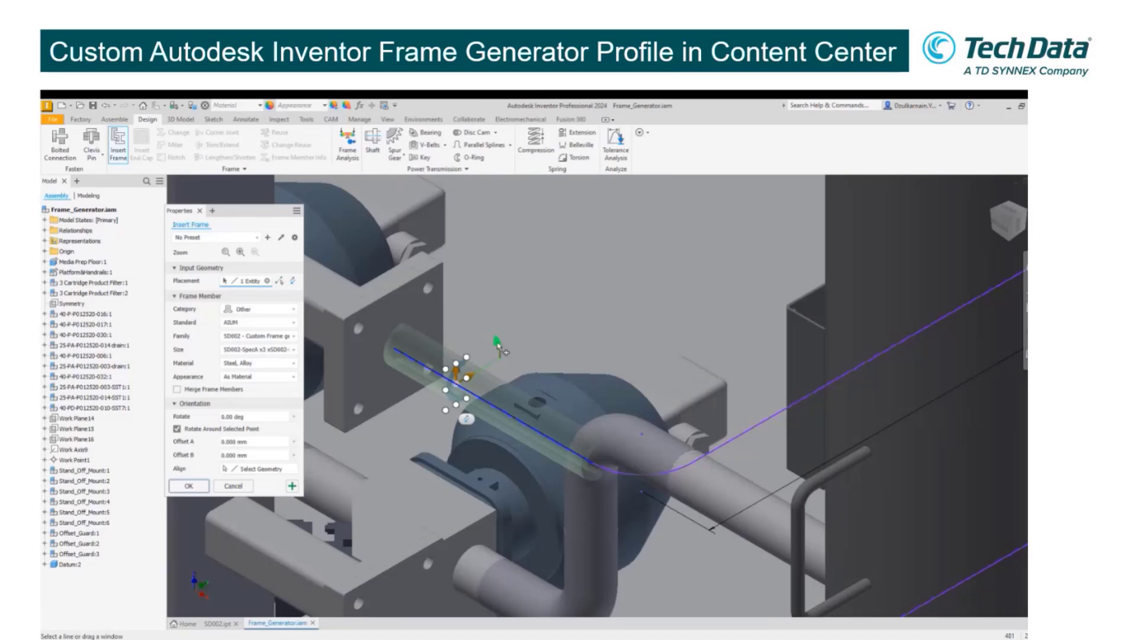
pyautogui.moveTo(499, 347); pyautogui.dragTo(492, 467)
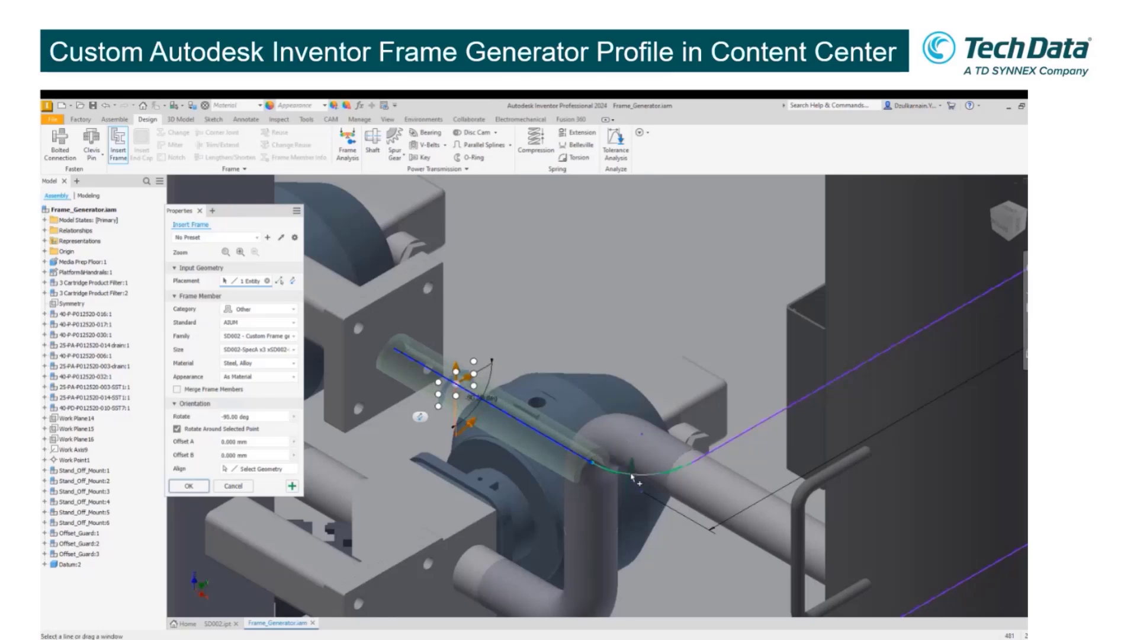
# Add the top guard's bends, long run and far short segment to the placement, with the profile rotated to -90 degrees.
pyautogui.click(631, 475)
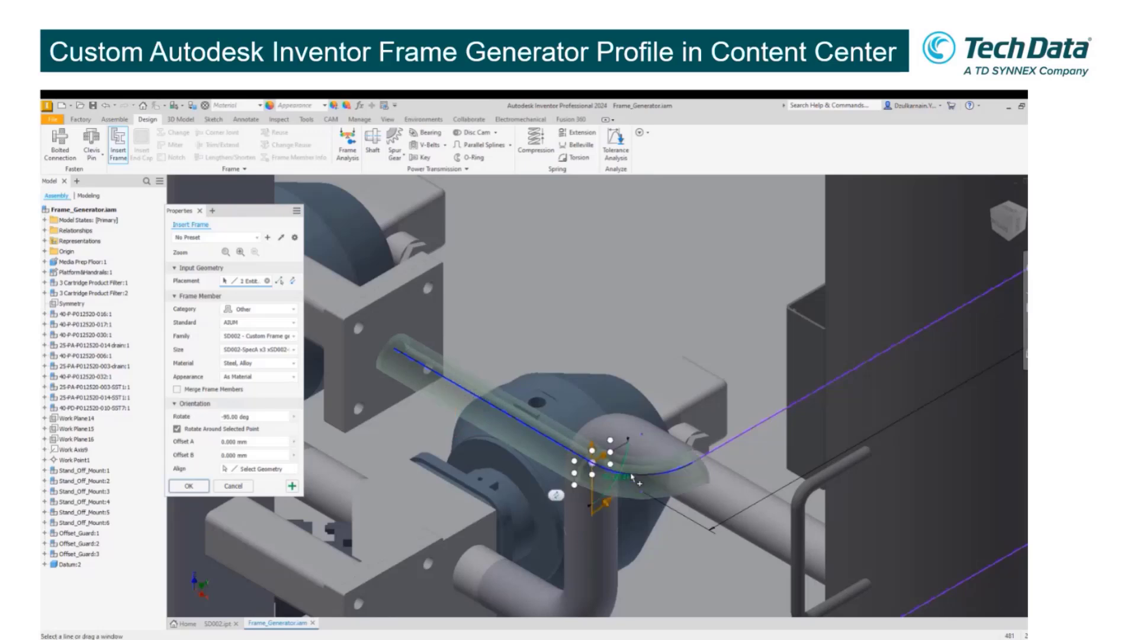
pyautogui.click(733, 438)
pyautogui.moveTo(827, 401); pyautogui.dragTo(556, 509, button='middle')
pyautogui.scroll(-2, 557, 508)
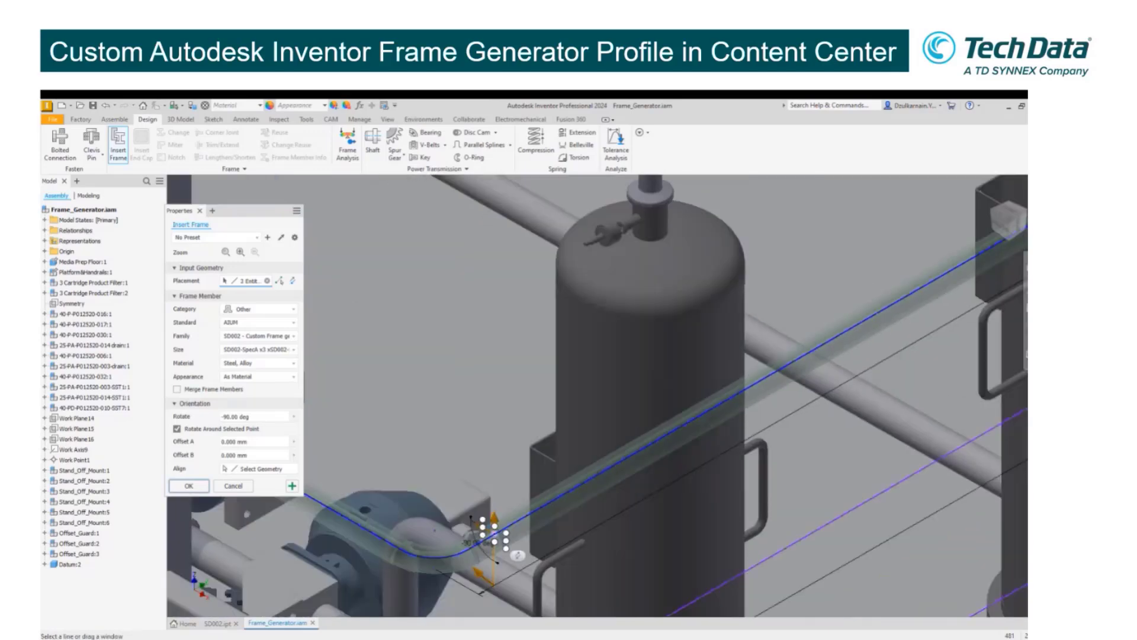
pyautogui.moveTo(971, 267); pyautogui.dragTo(492, 505, button='middle')
pyautogui.moveTo(904, 254); pyautogui.dragTo(475, 526, button='middle')
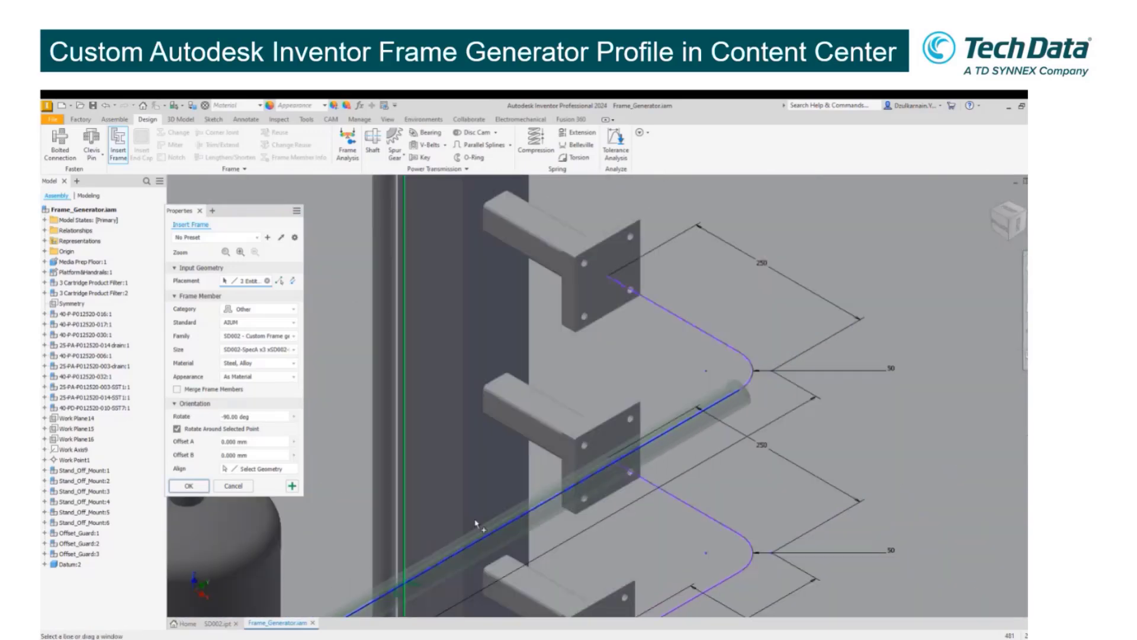
pyautogui.click(751, 385)
pyautogui.click(711, 337)
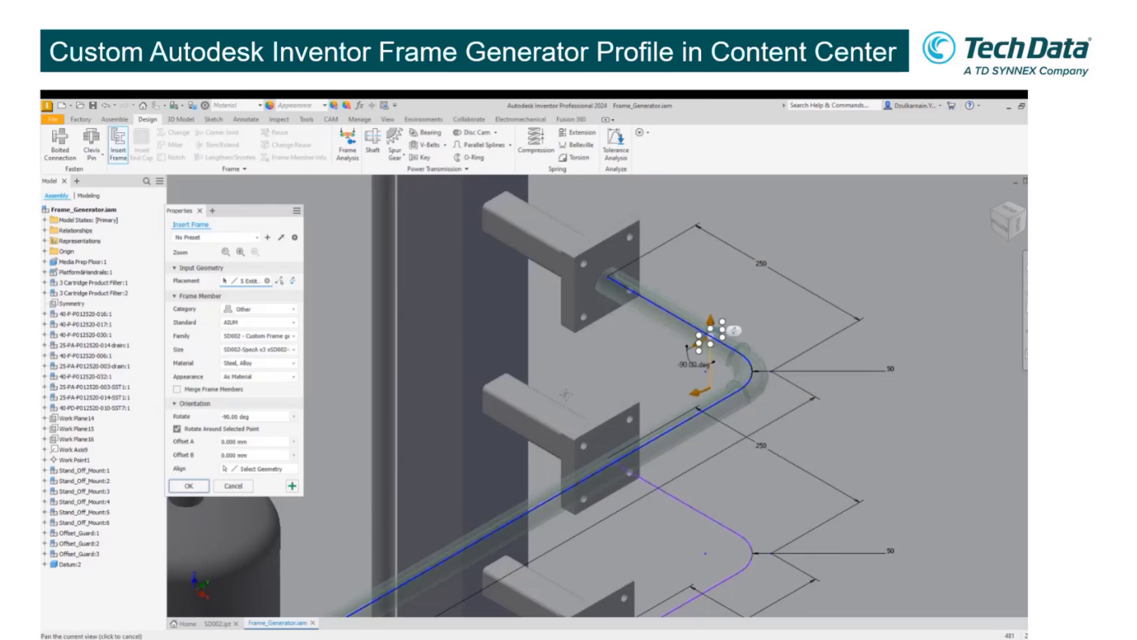
pyautogui.moveTo(566, 395); pyautogui.dragTo(674, 291, button='middle')
pyautogui.scroll(-2, 750, 432)
pyautogui.moveTo(666, 451); pyautogui.dragTo(941, 243, button='middle')
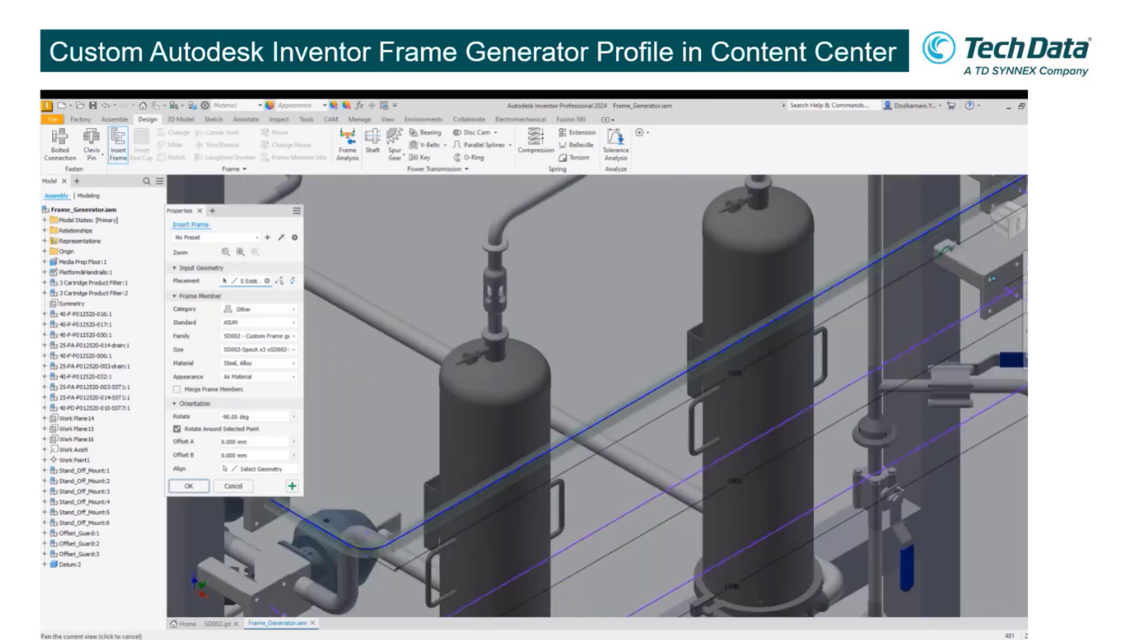
pyautogui.moveTo(403, 444); pyautogui.dragTo(490, 403, button='middle')
# Create the top guard's frame members, accepting the default frame, skeleton and member file names.
pyautogui.click(196, 487)
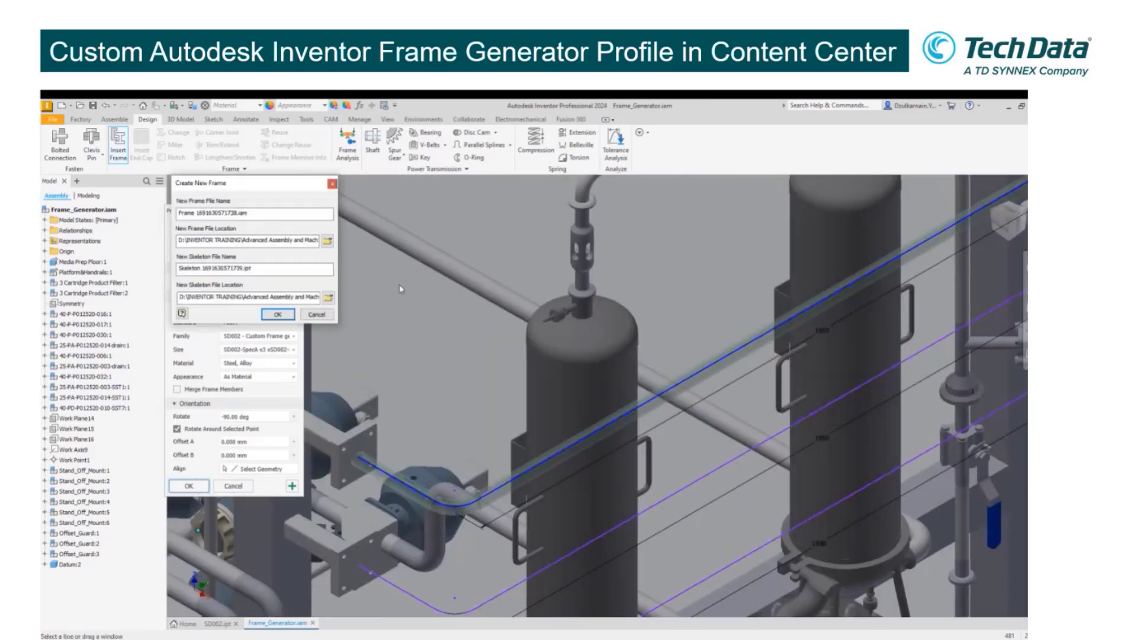
pyautogui.click(279, 314)
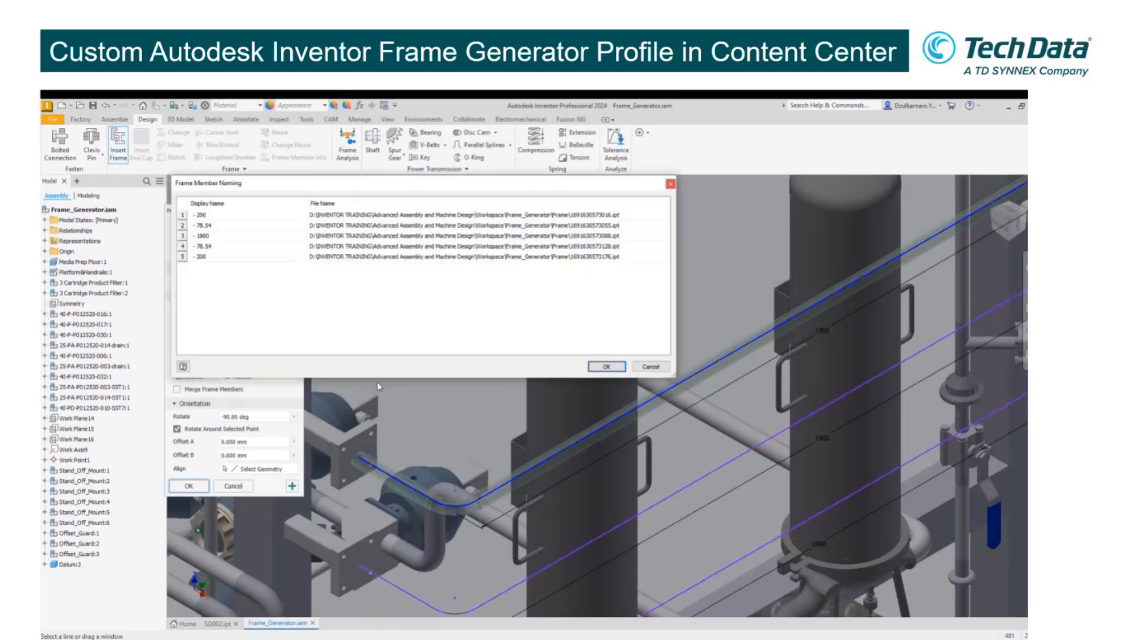
pyautogui.click(606, 367)
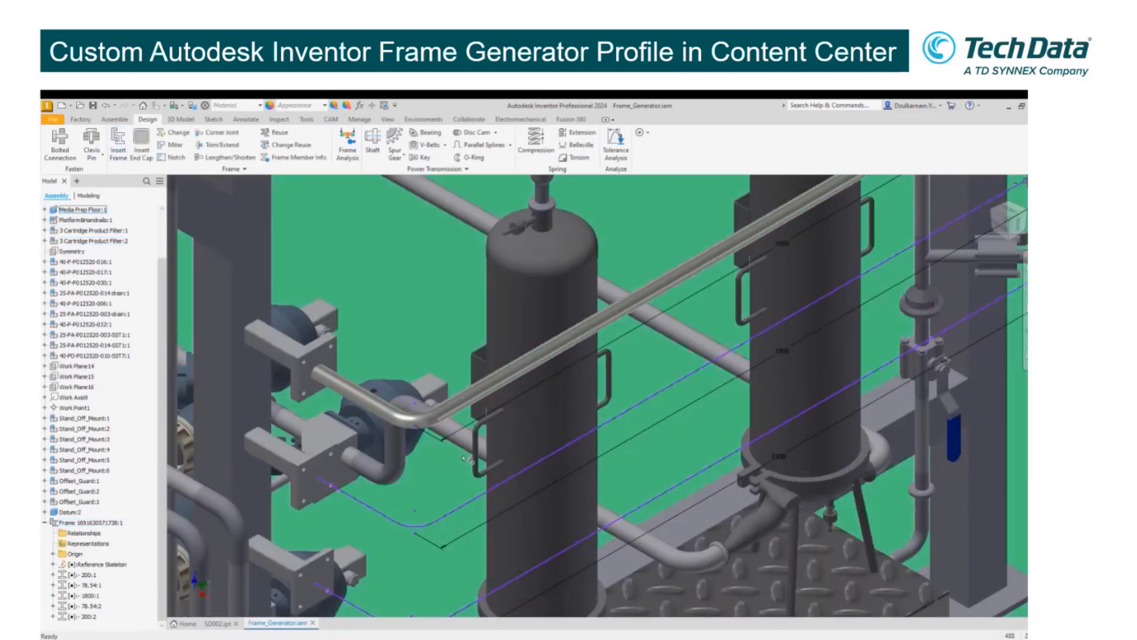
# Start another frame insertion for the middle guard and set the profile size to SD002-SpecB.
pyautogui.scroll(4, 464, 458)
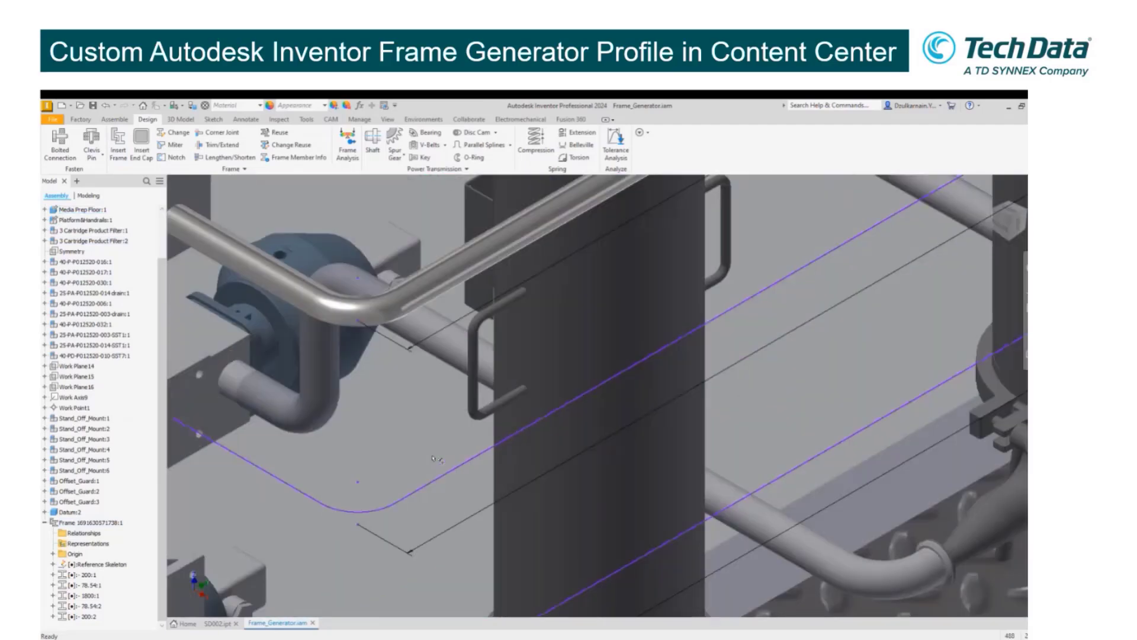
pyautogui.click(111, 142)
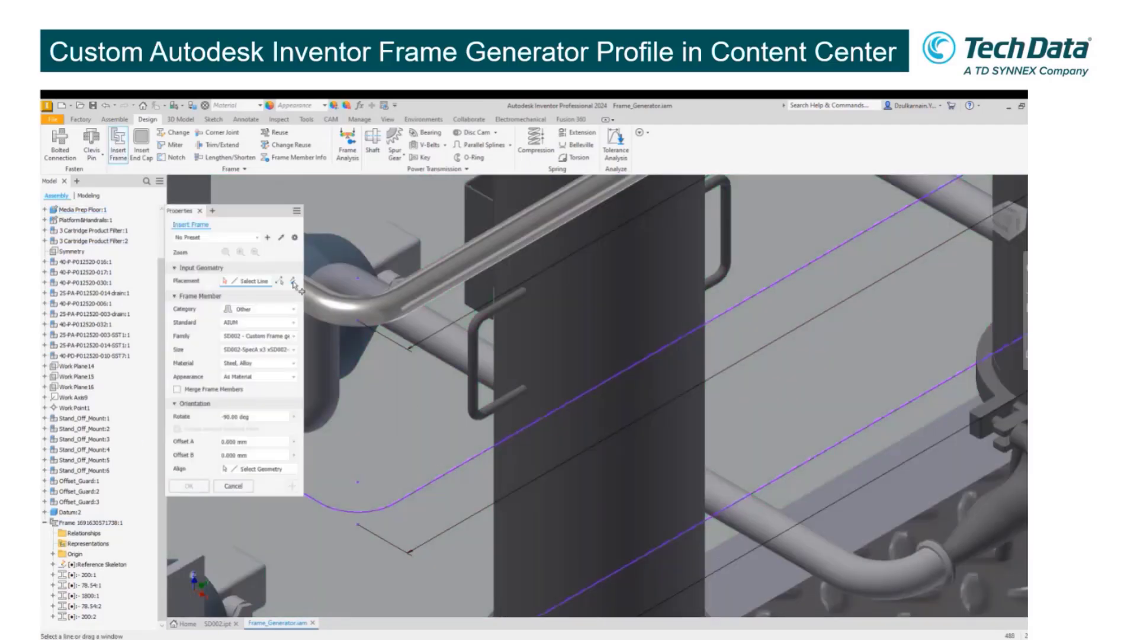
pyautogui.moveTo(409, 404); pyautogui.dragTo(479, 395, button='middle')
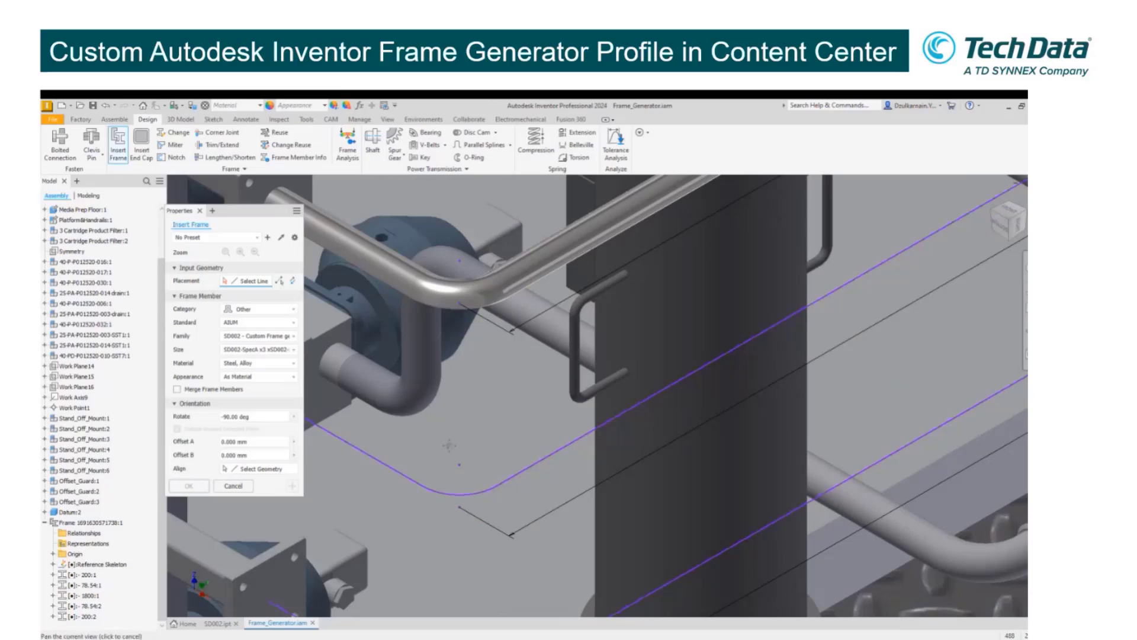
pyautogui.moveTo(446, 444); pyautogui.dragTo(516, 451, button='middle')
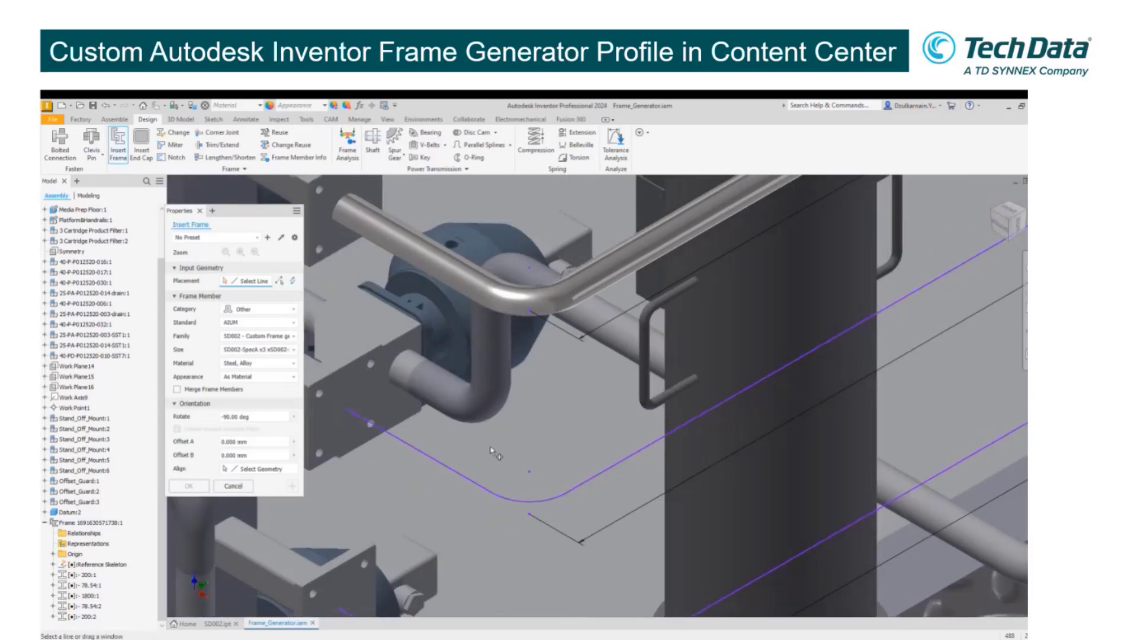
pyautogui.click(279, 352)
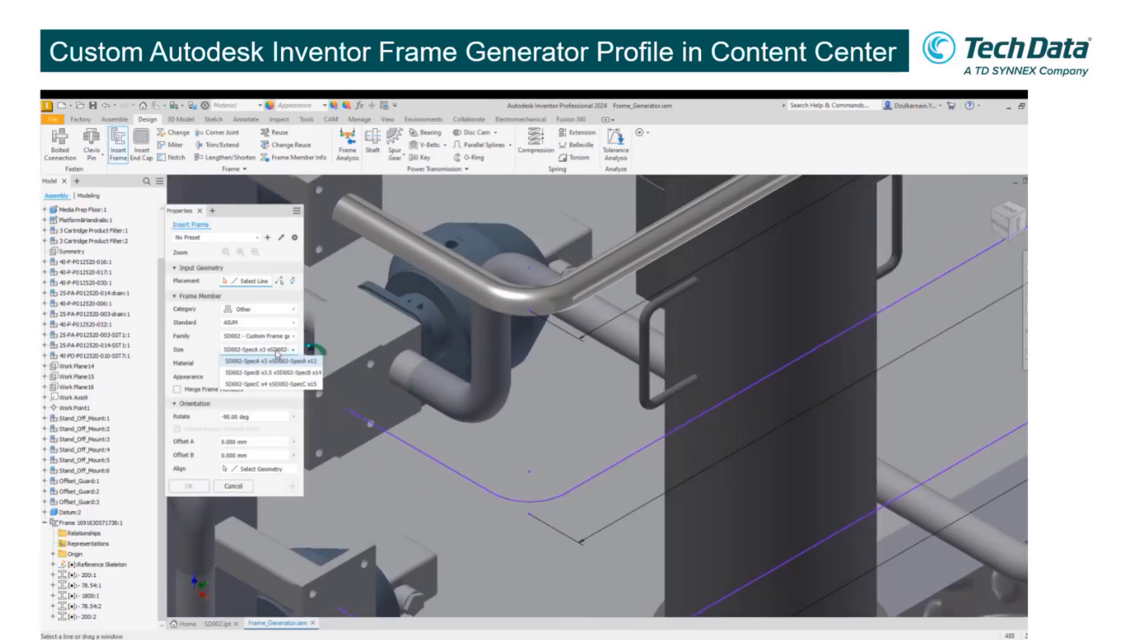
pyautogui.click(261, 373)
# Select the middle guard's near short segment, adjoining bend and long run as frame member placement.
pyautogui.click(498, 488)
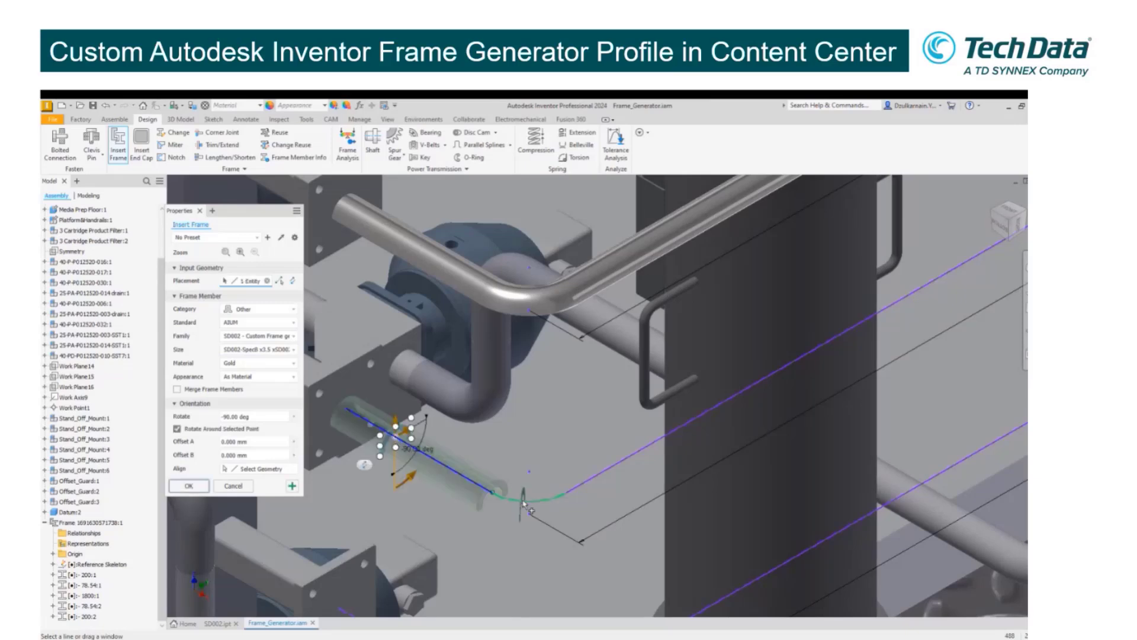
pyautogui.click(531, 509)
pyautogui.scroll(-5, 751, 371)
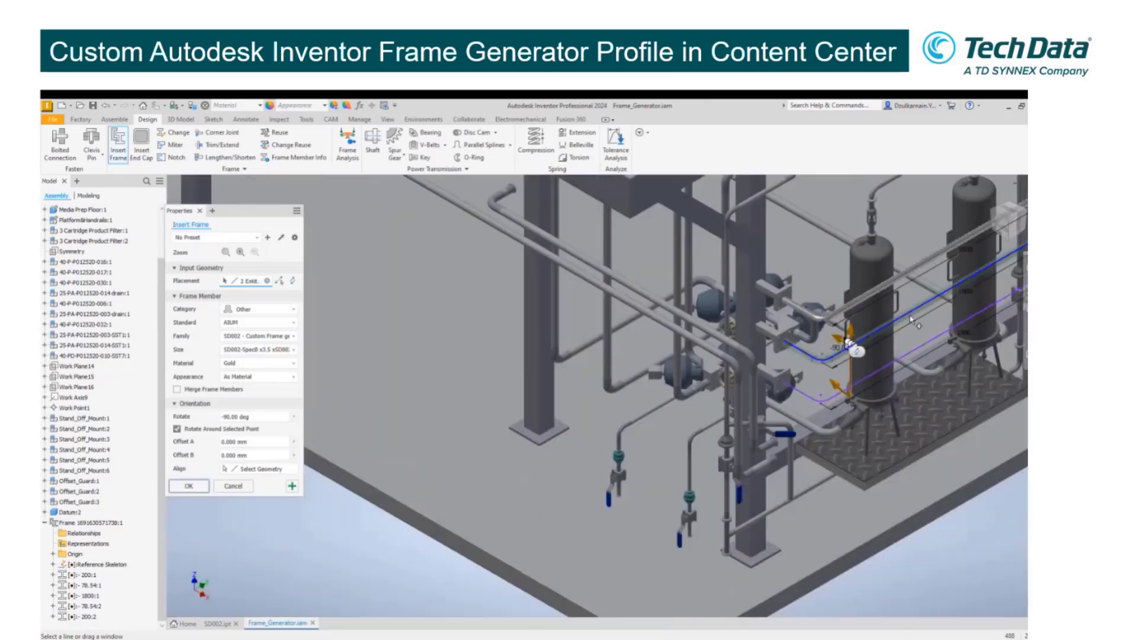
pyautogui.click(911, 317)
pyautogui.moveTo(911, 320); pyautogui.dragTo(497, 509, button='middle')
# Add the middle guard's far bend and end segment, and apply the SD002-SpecB members with default names, continuing the frame insertion.
pyautogui.scroll(5, 762, 382)
pyautogui.click(750, 388)
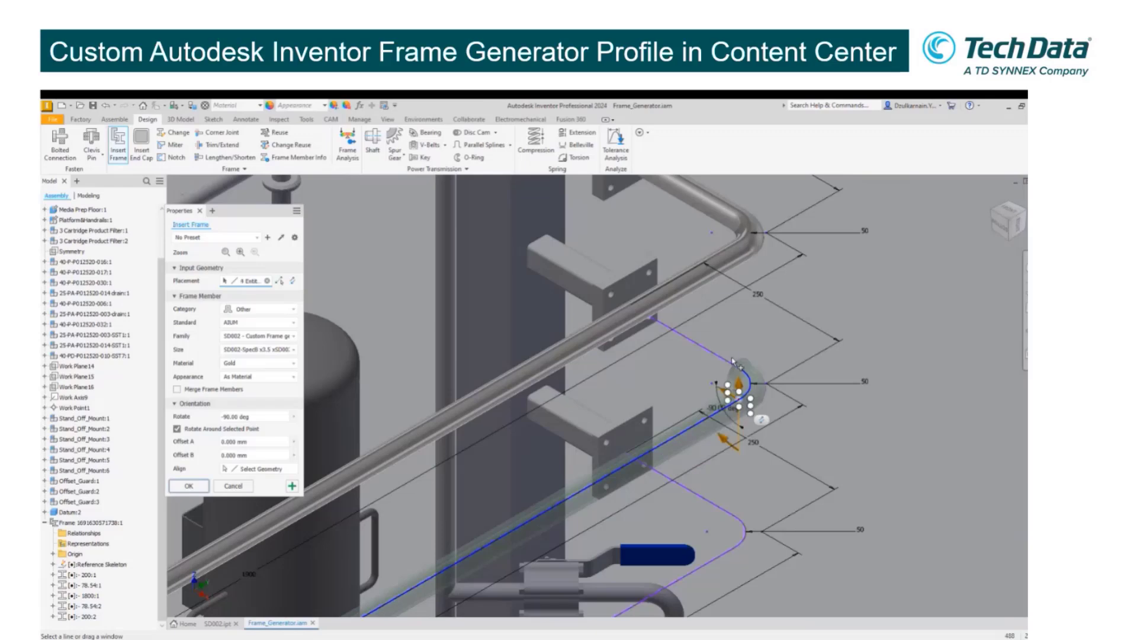
pyautogui.click(733, 361)
pyautogui.scroll(-5, 651, 456)
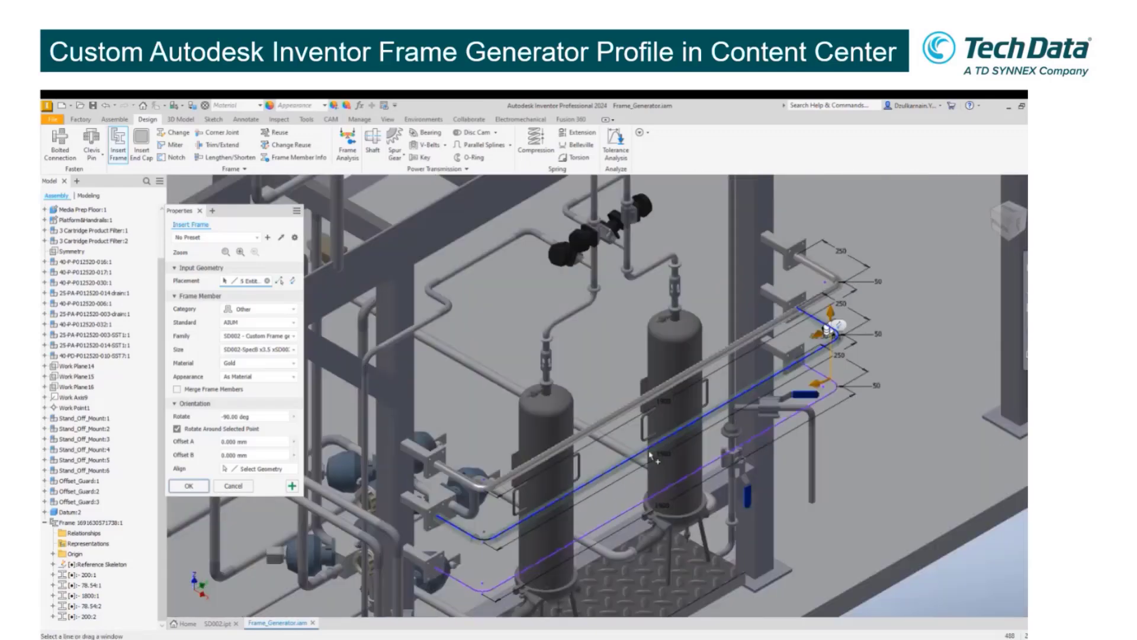
pyautogui.scroll(-1, 650, 456)
pyautogui.moveTo(650, 456); pyautogui.dragTo(606, 403, button='middle')
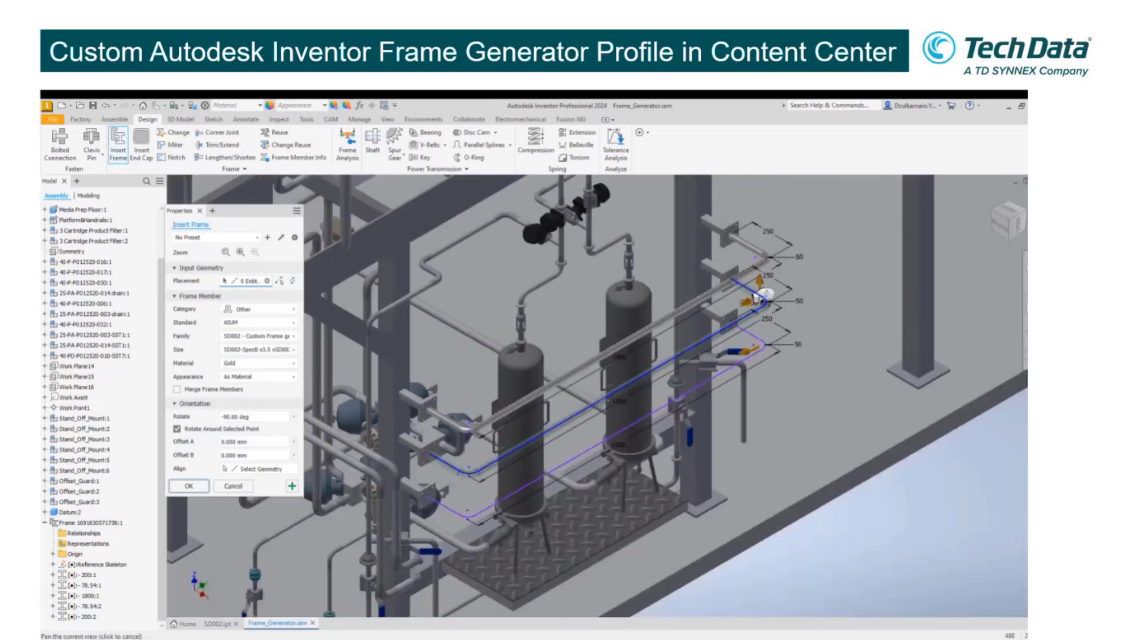
pyautogui.click(294, 487)
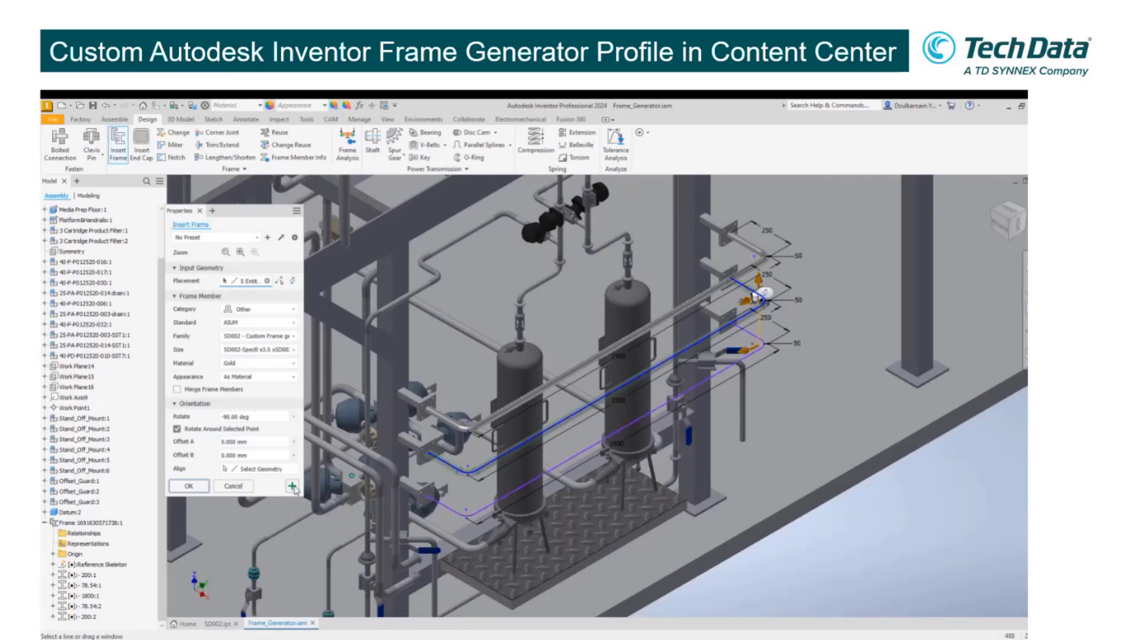
pyautogui.click(619, 370)
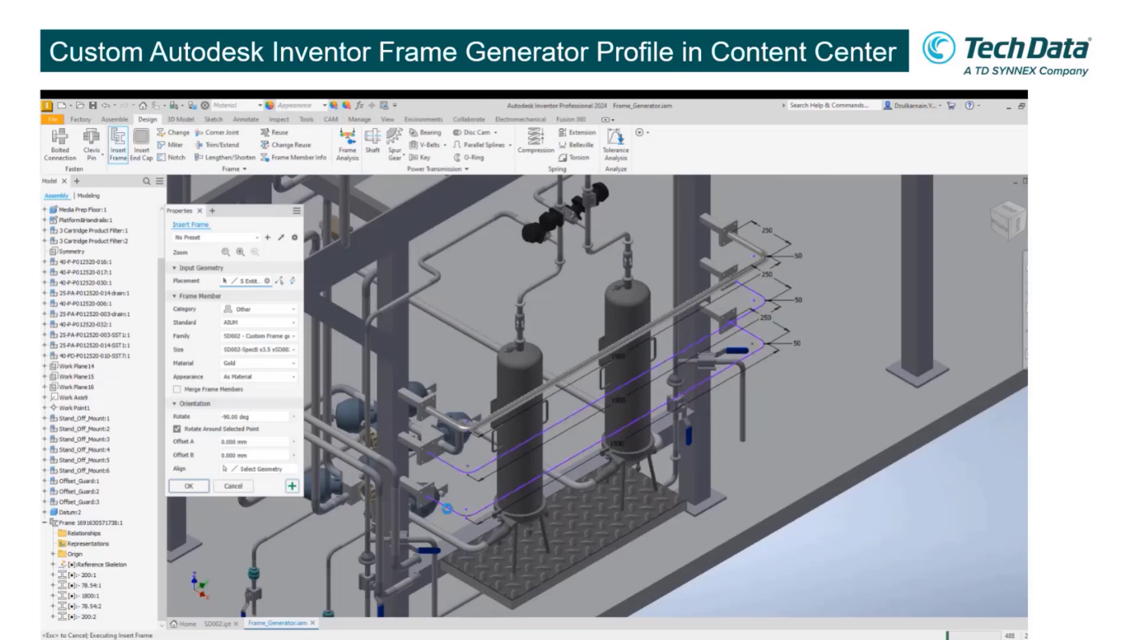
# Set the frame member size to SD002-SpecC for the bottom guard.
pyautogui.scroll(5, 465, 468)
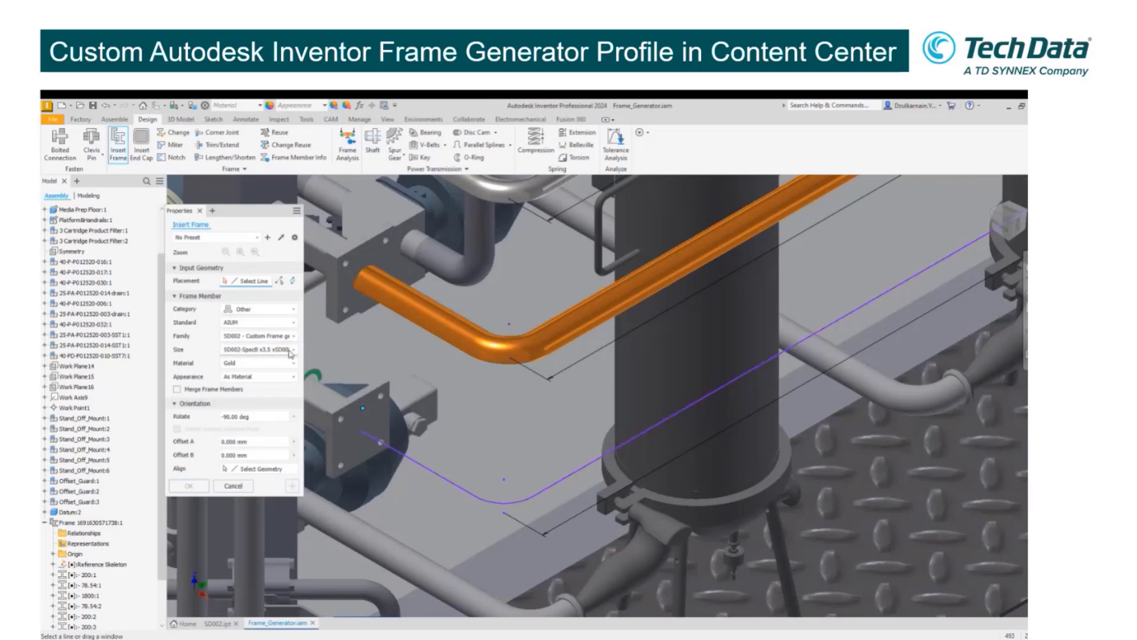
pyautogui.click(286, 354)
pyautogui.click(263, 384)
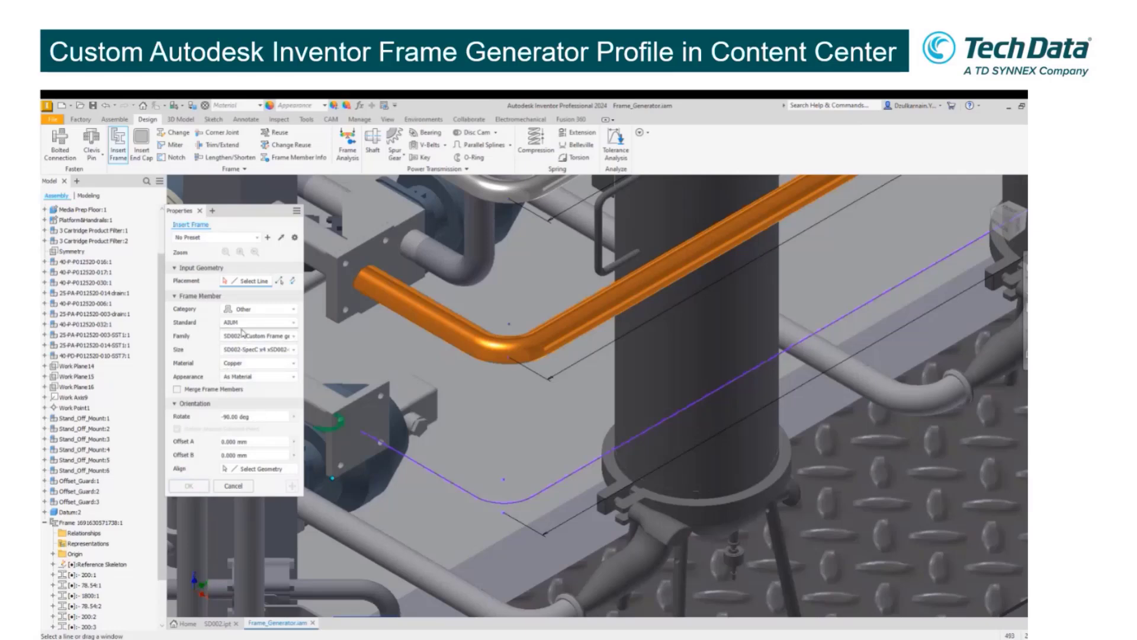
# Select all five connected segments of the bottom guard, including both bends, as placement for the SD002-SpecC members.
pyautogui.click(415, 461)
pyautogui.click(518, 499)
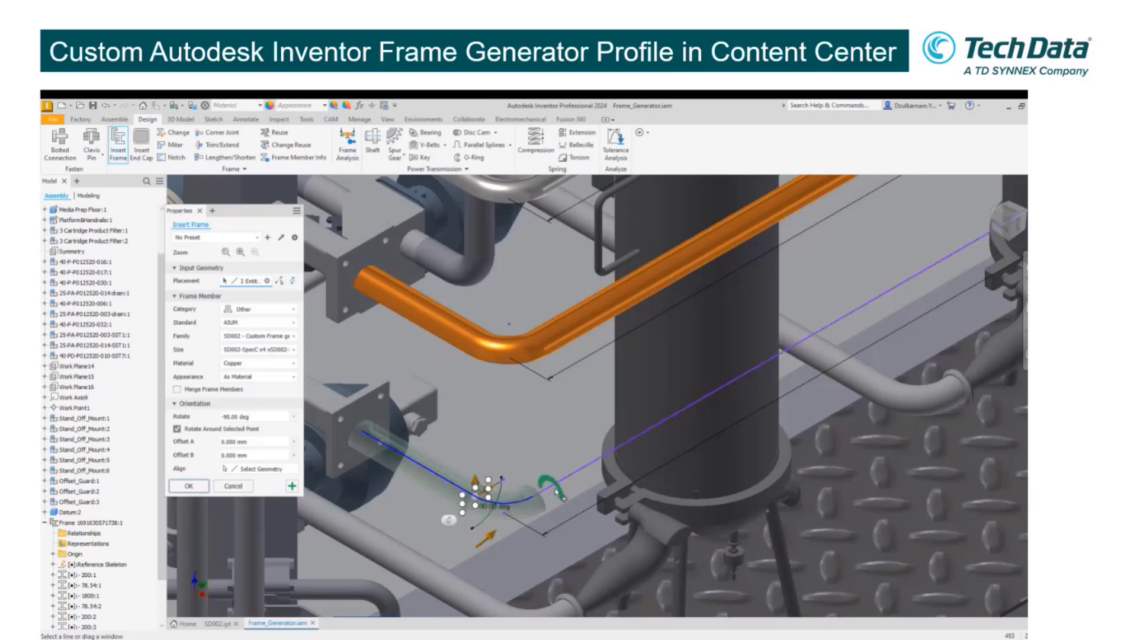
pyautogui.click(622, 453)
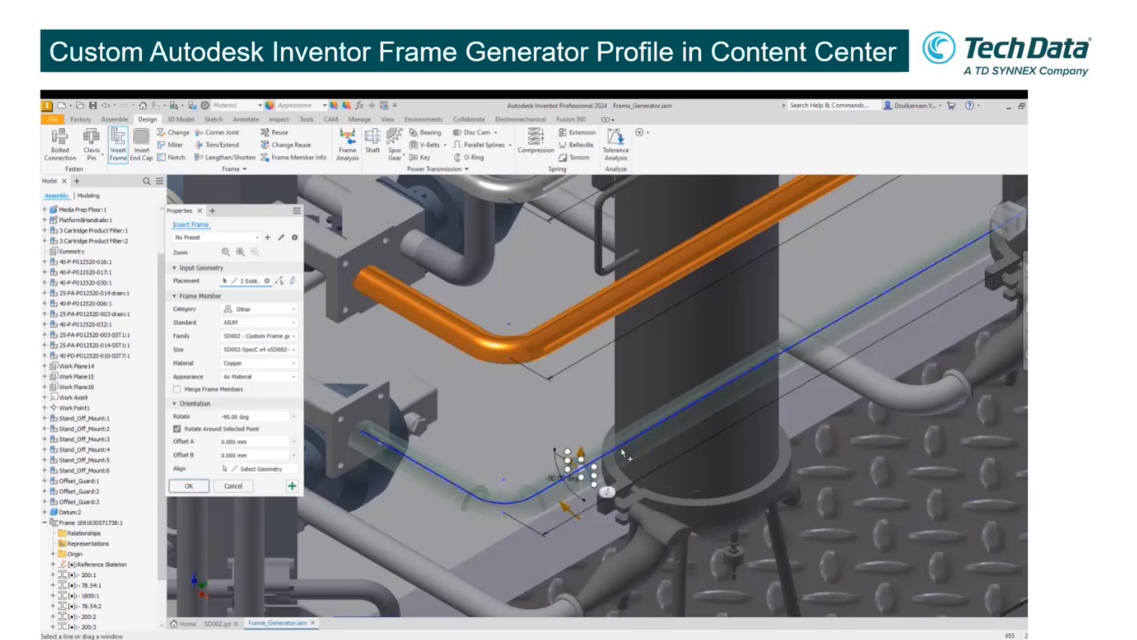
pyautogui.scroll(-5, 622, 453)
pyautogui.moveTo(622, 453); pyautogui.dragTo(371, 539, button='middle')
pyautogui.scroll(5, 708, 326)
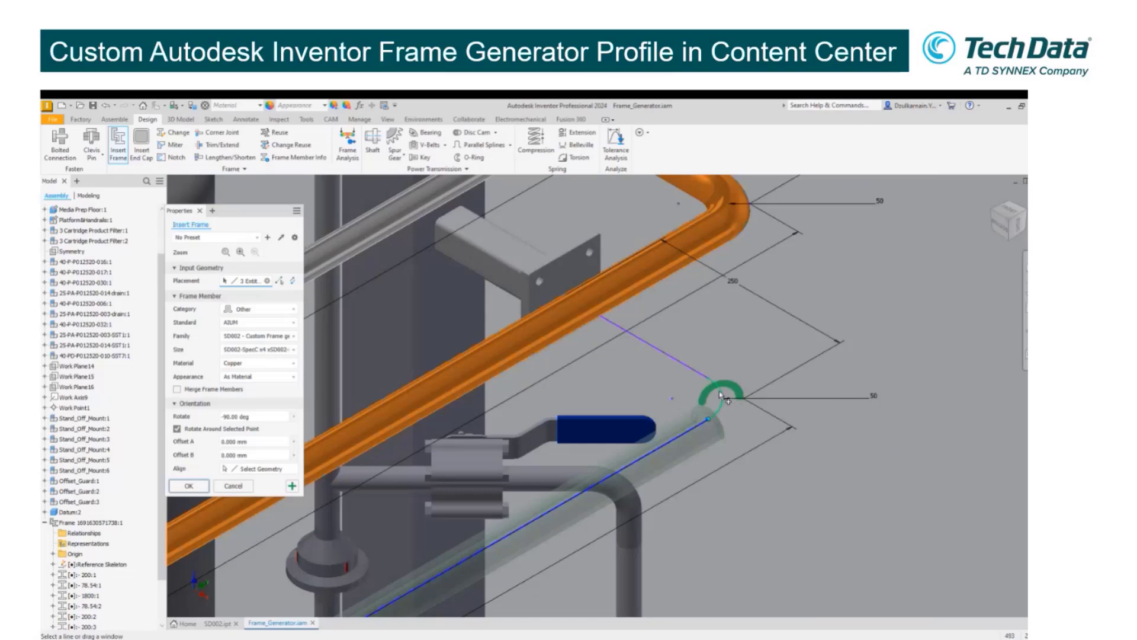
pyautogui.click(721, 395)
pyautogui.click(681, 362)
pyautogui.scroll(-5, 572, 434)
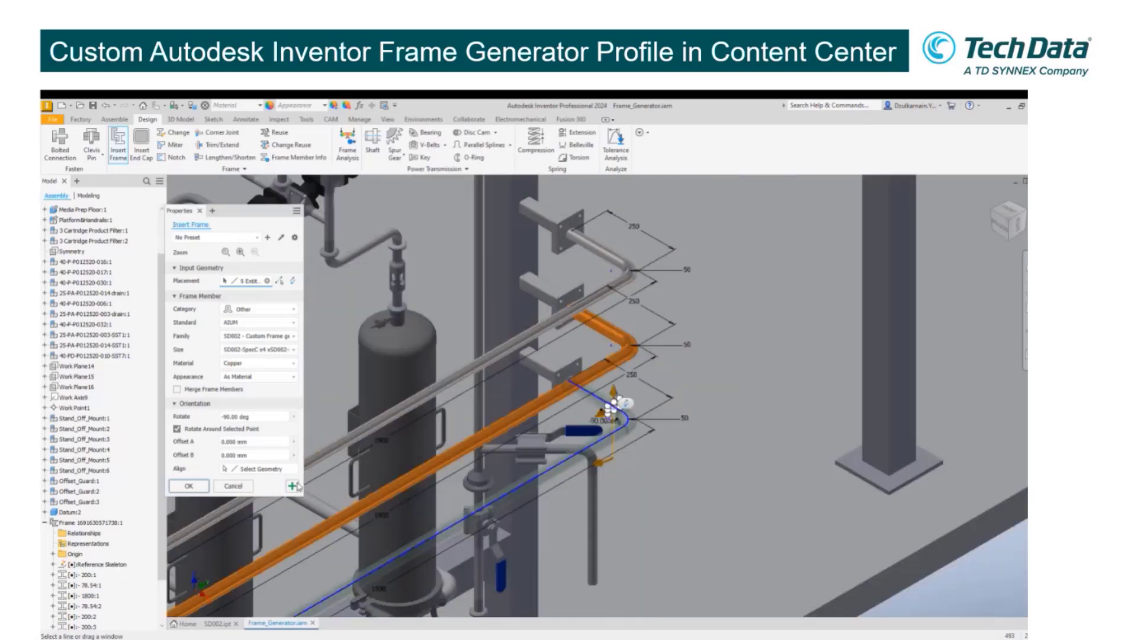